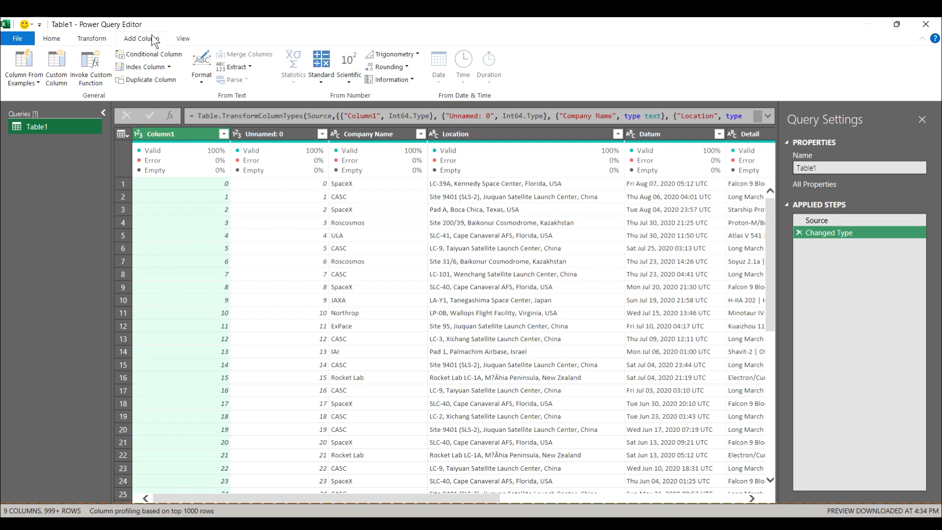
click(91, 40)
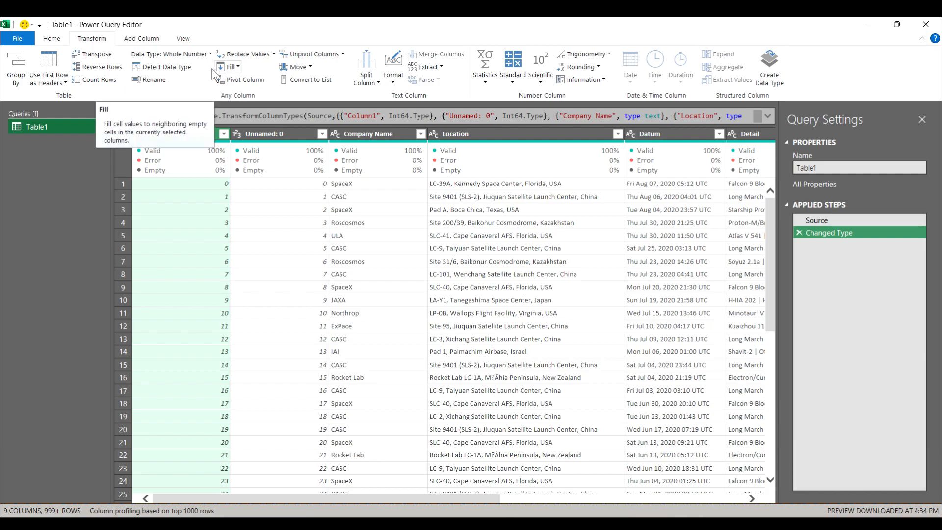
click(140, 40)
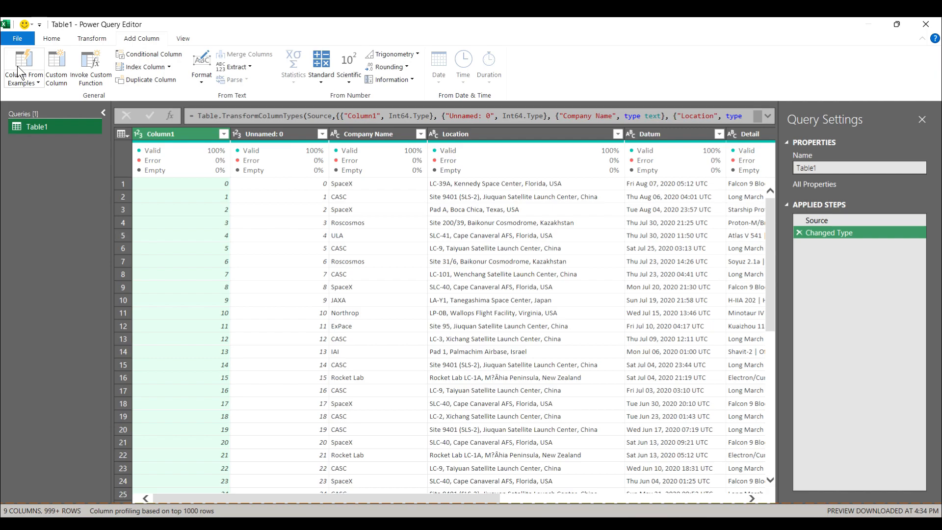
mouse_move(180, 155)
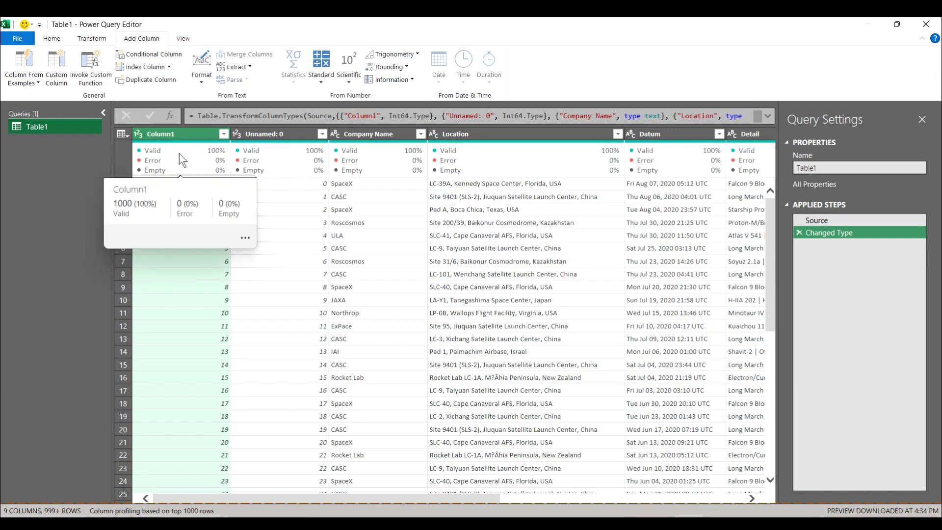
mouse_move(546, 168)
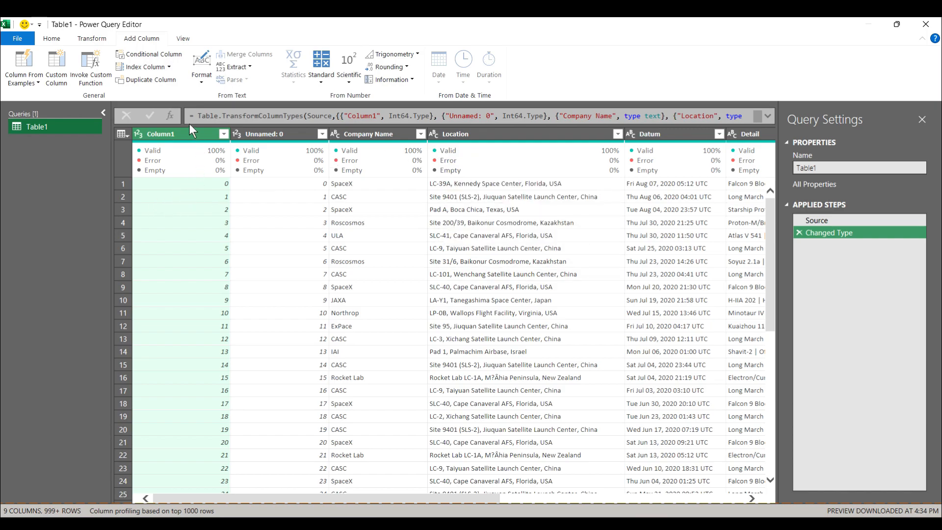
click(93, 38)
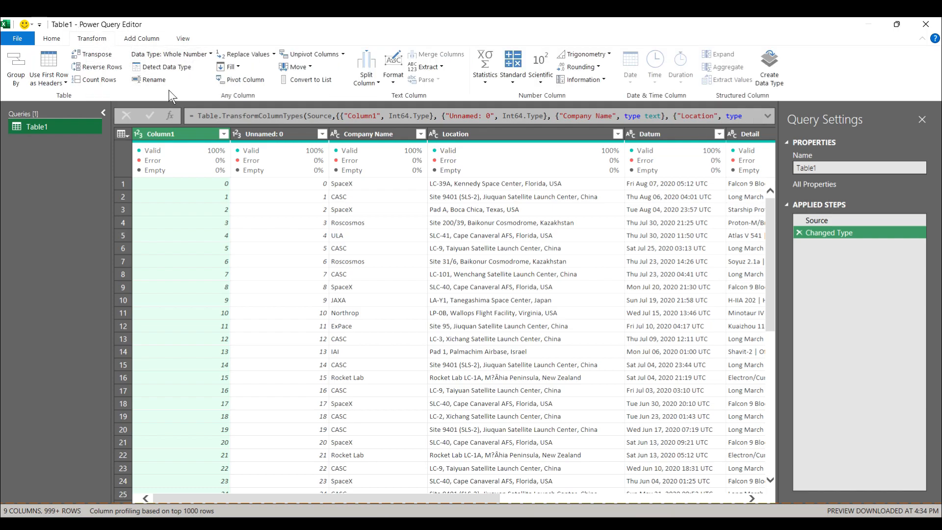
Remove the redundant Column1 column from the Table1 query
click(178, 134)
click(51, 39)
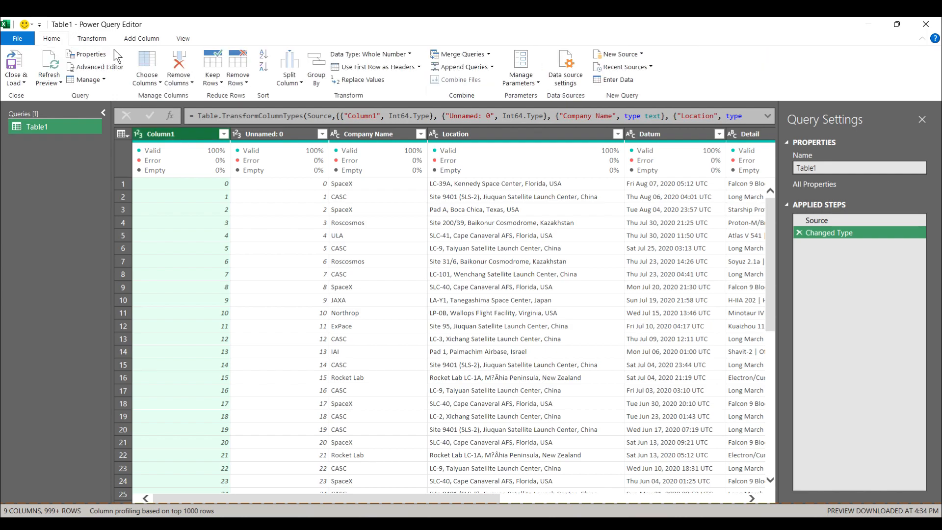
click(178, 79)
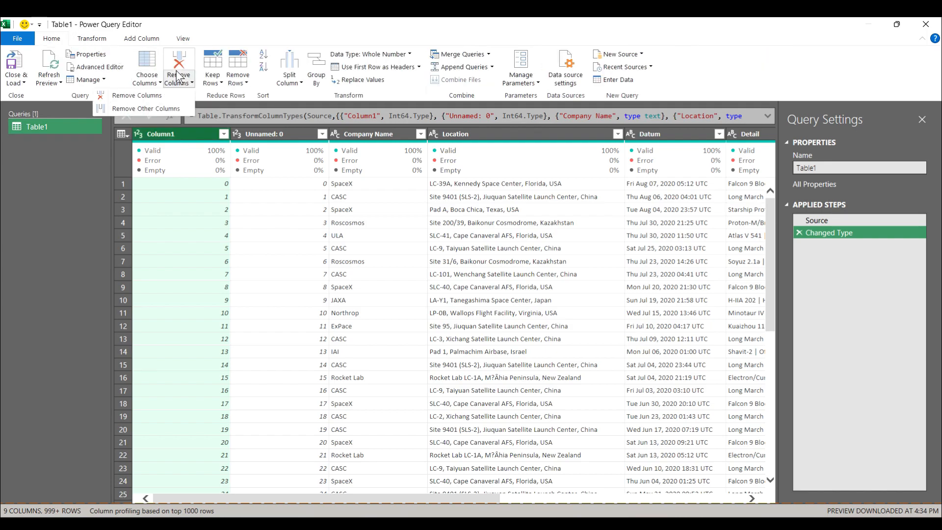
click(150, 97)
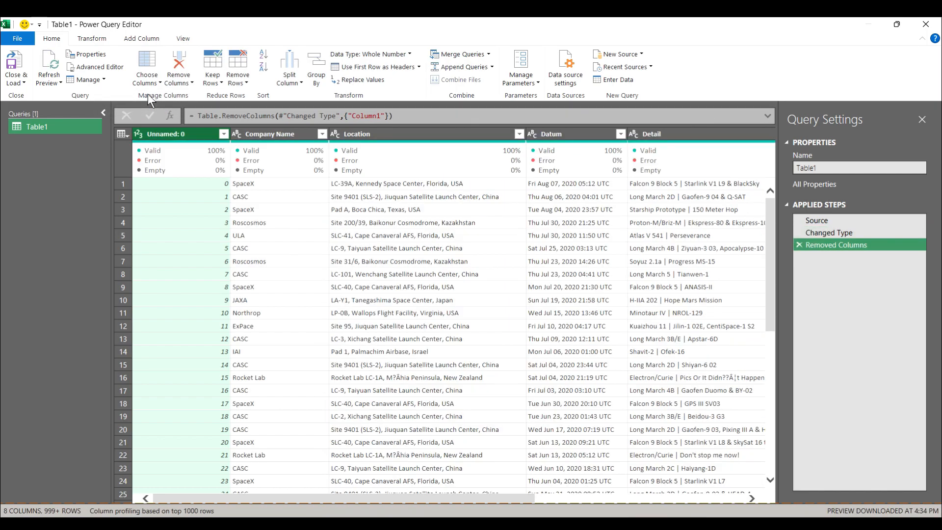
Rename the "Unnamed: 0" column as Index
double_click(190, 132)
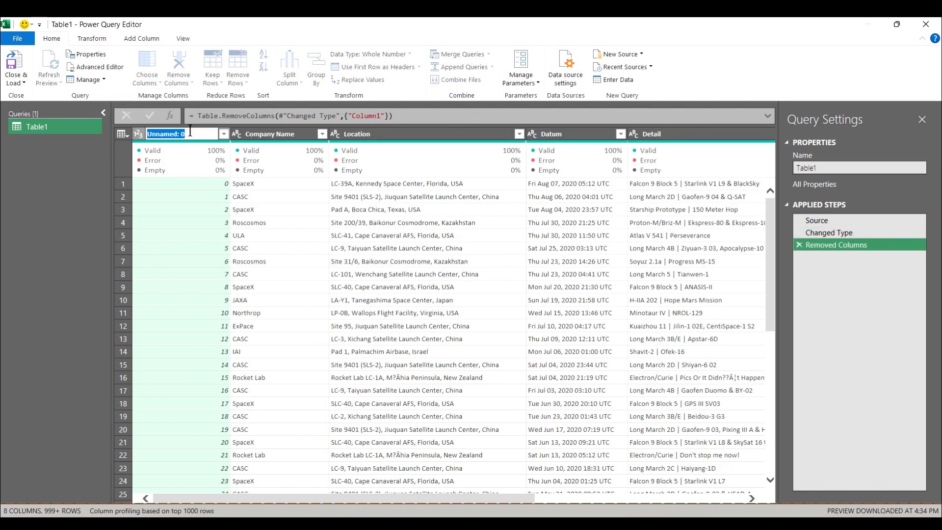
text(Index)
key(Return)
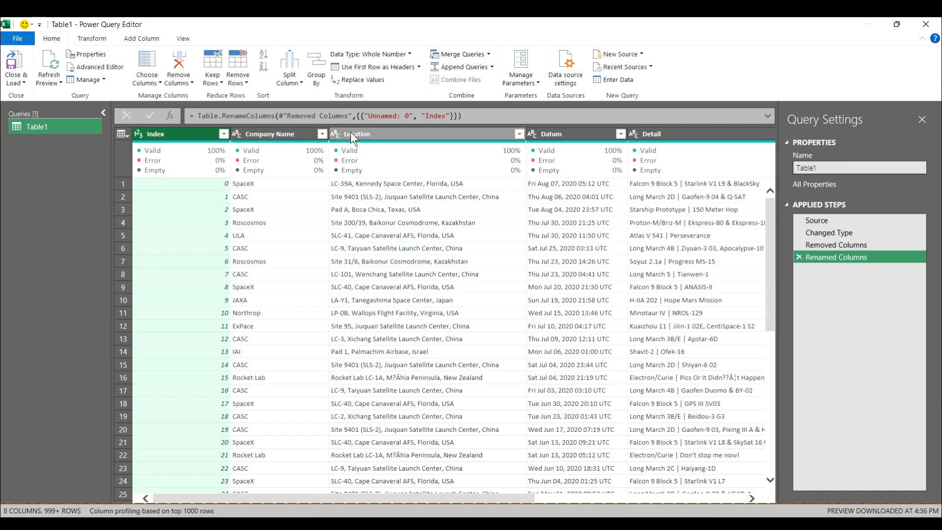
Split the Location column by comma at the left-most delimiter only
click(425, 133)
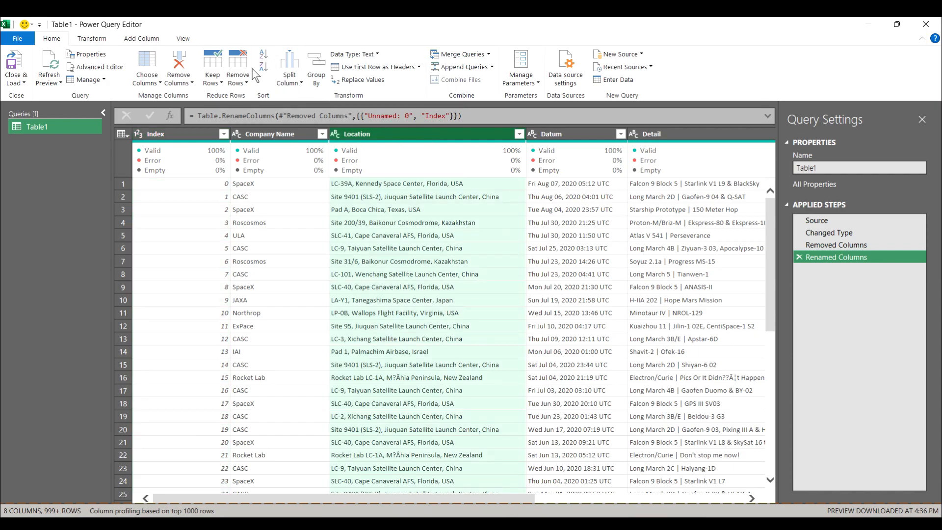
click(298, 83)
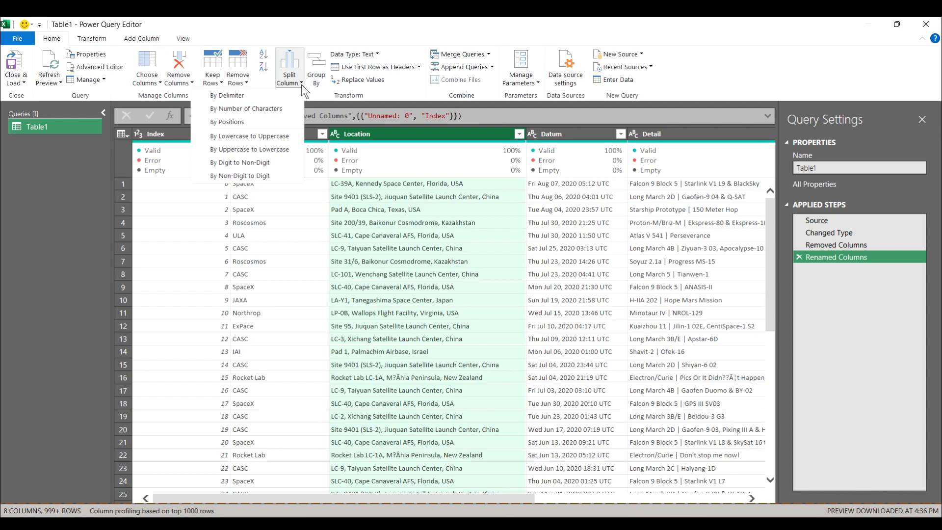
click(234, 96)
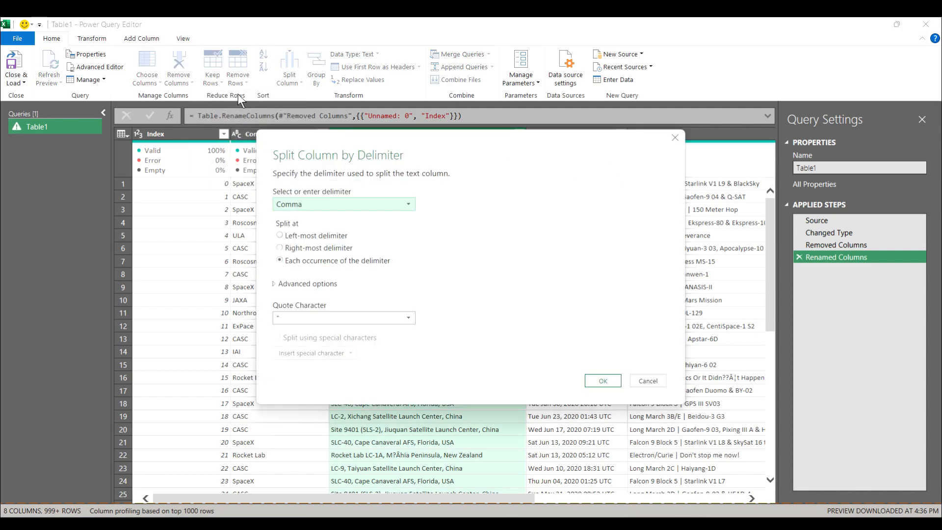
click(280, 235)
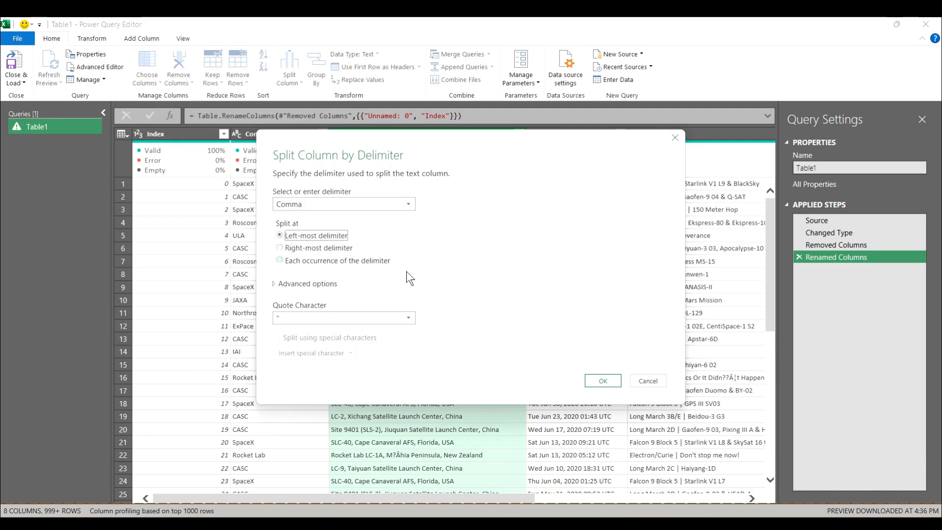
click(602, 381)
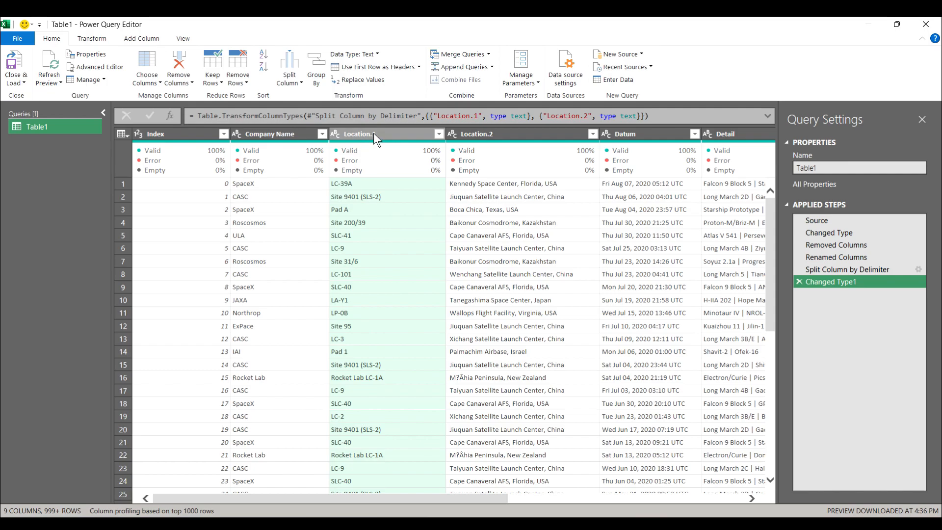
Rename the Location.1 column holding the pad and site codes as LaunchPad
double_click(378, 128)
text(LaunchPad)
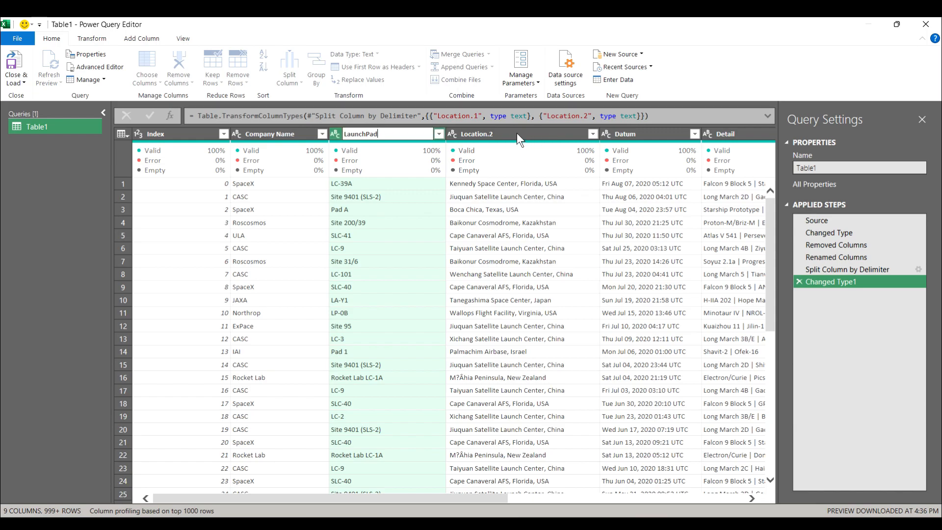
key(Return)
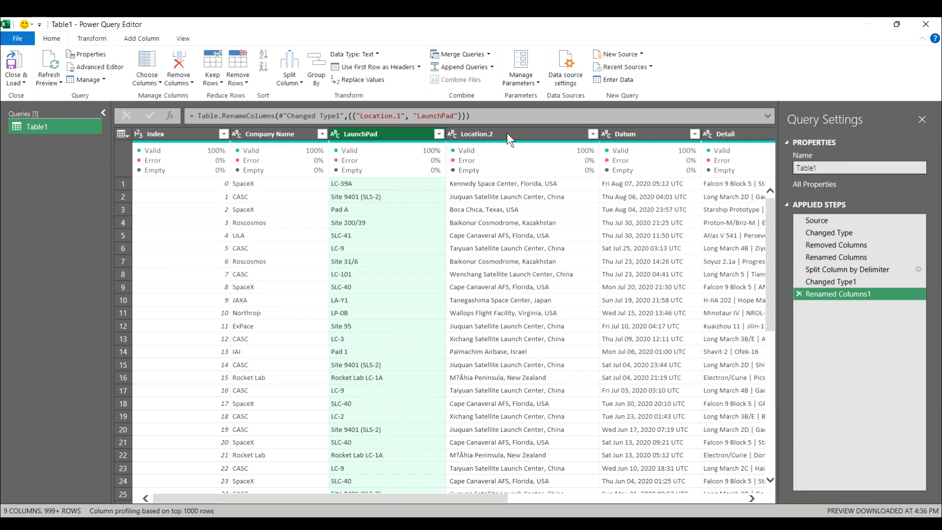
Split the Location.2 column by comma at the right-most delimiter to separate the country from the launch site
click(507, 133)
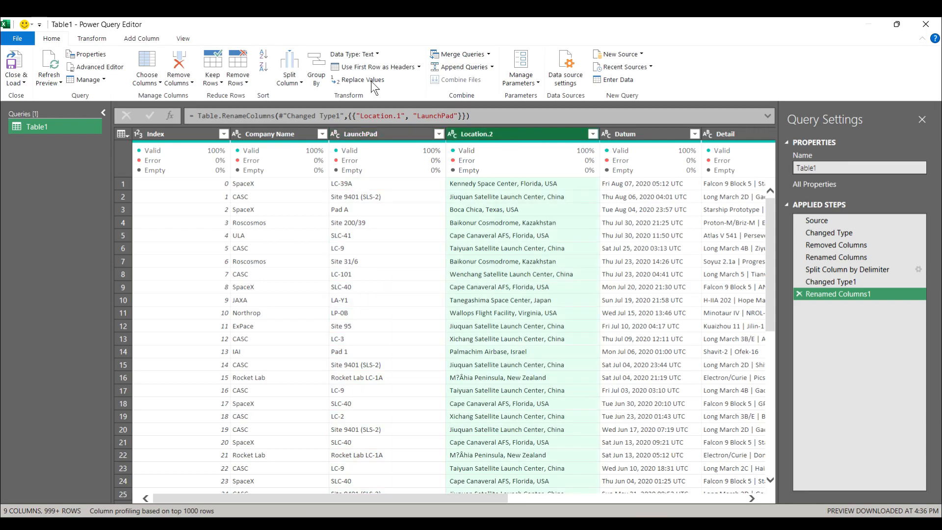
click(298, 82)
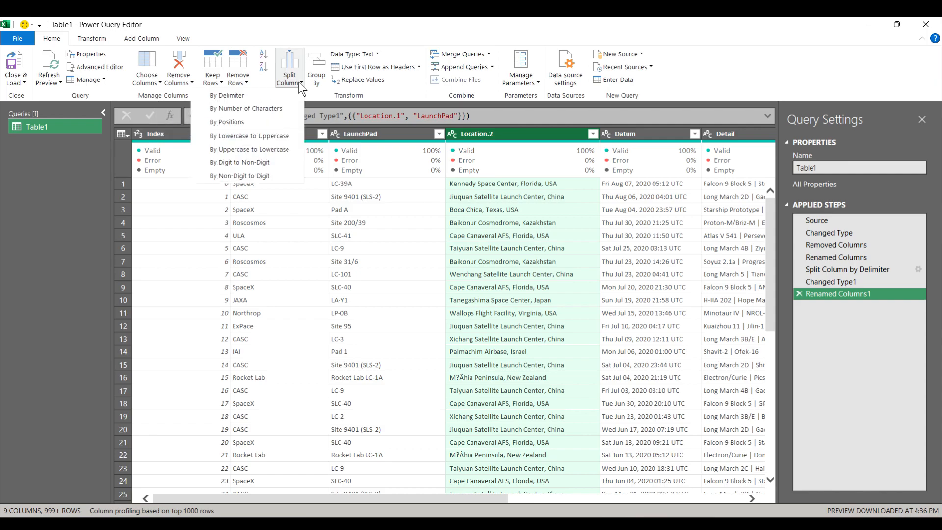
click(271, 95)
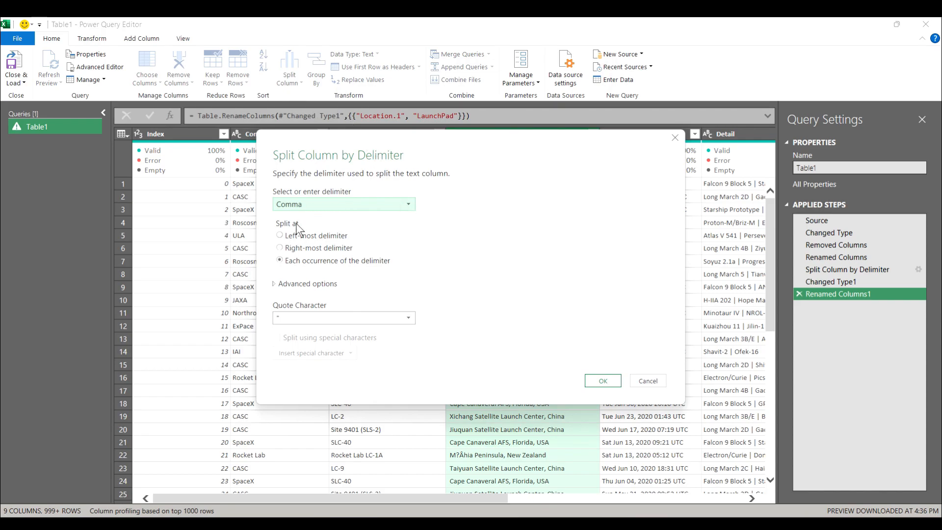
click(286, 248)
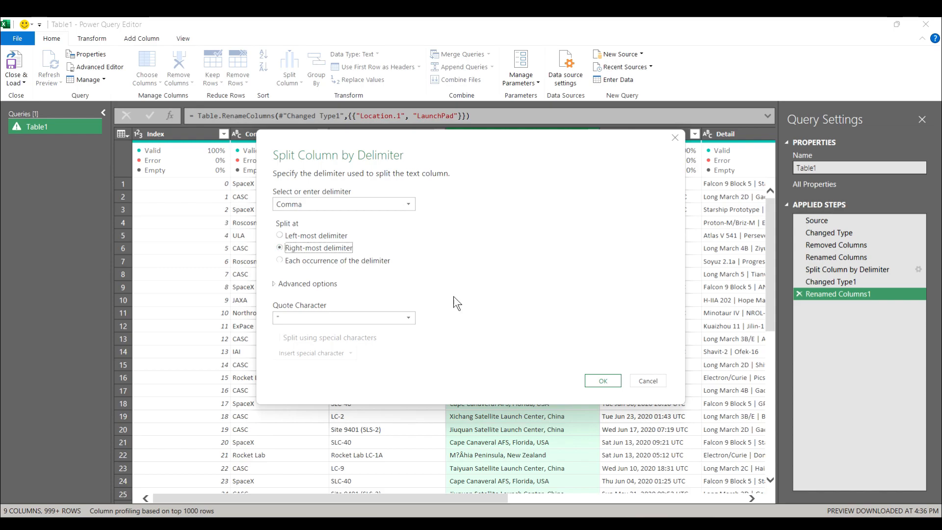
click(594, 381)
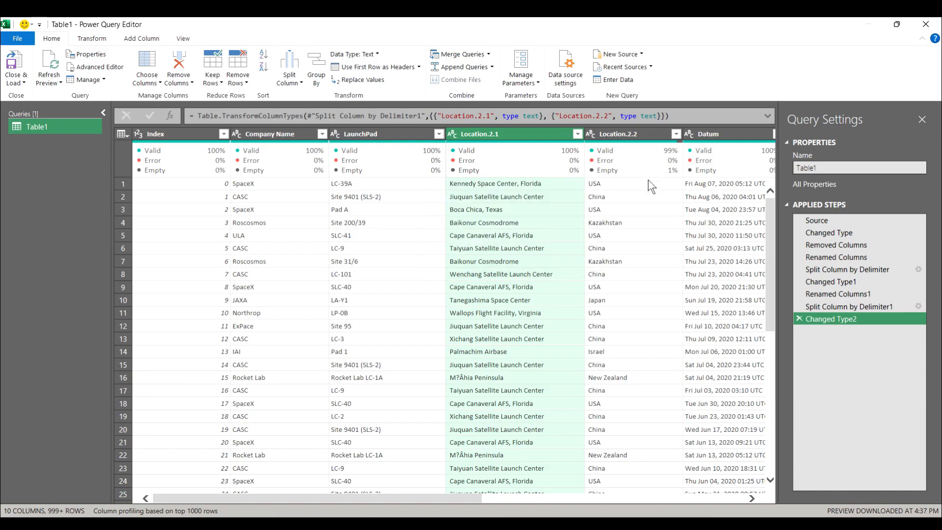
Rename the Location.2.1 column holding the launch site names as Location
double_click(526, 134)
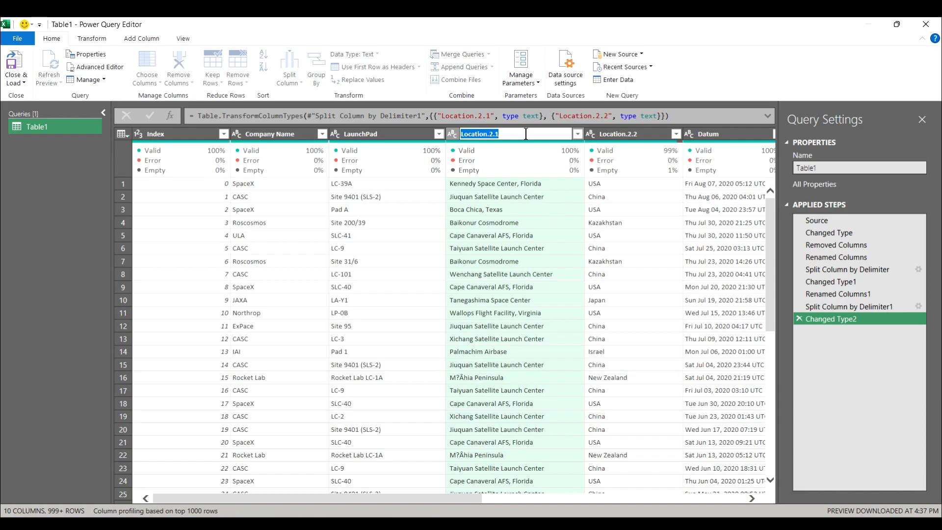
text(Lo)
text(cato)
text(o)
text(n)
key(Return)
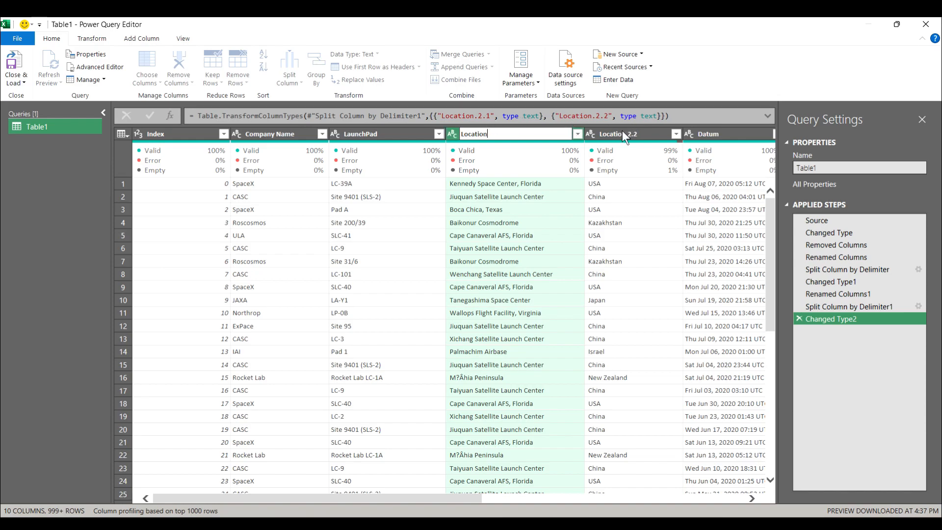
double_click(621, 132)
text(Count)
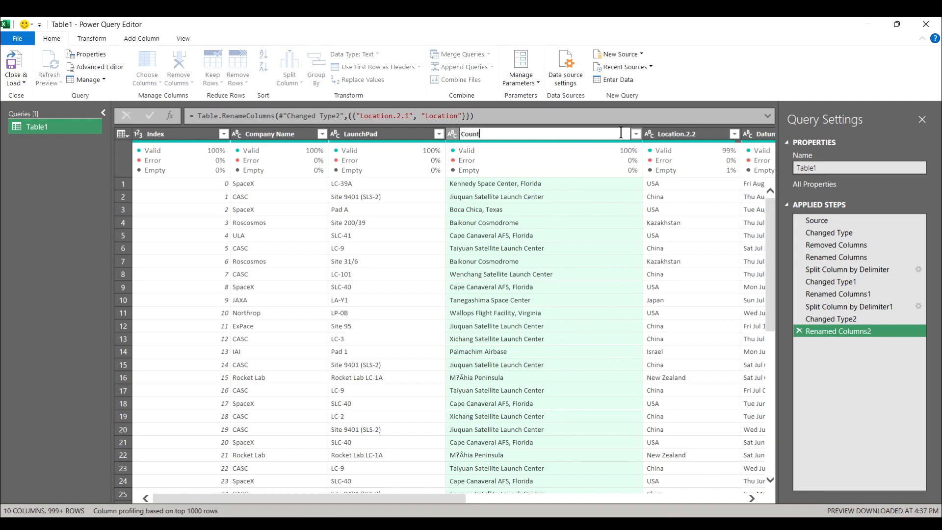
text(ry)
key(Return)
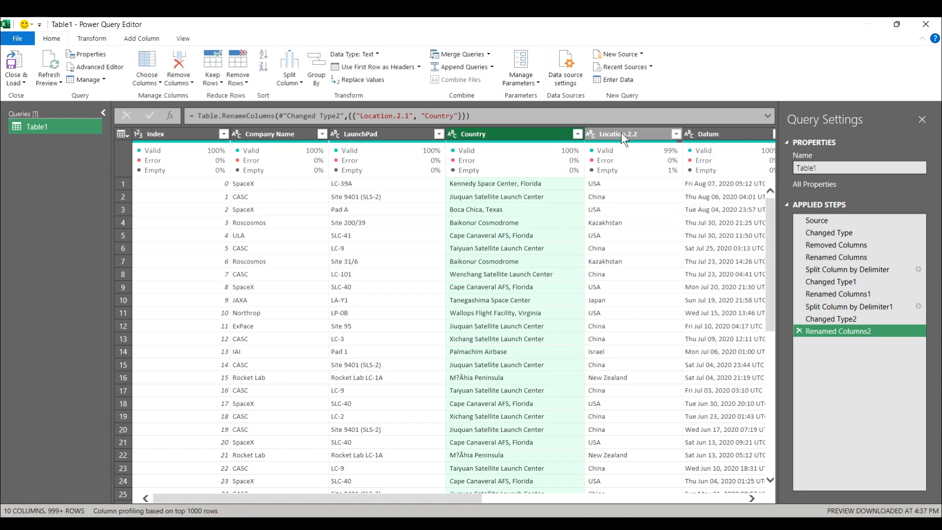
double_click(522, 131)
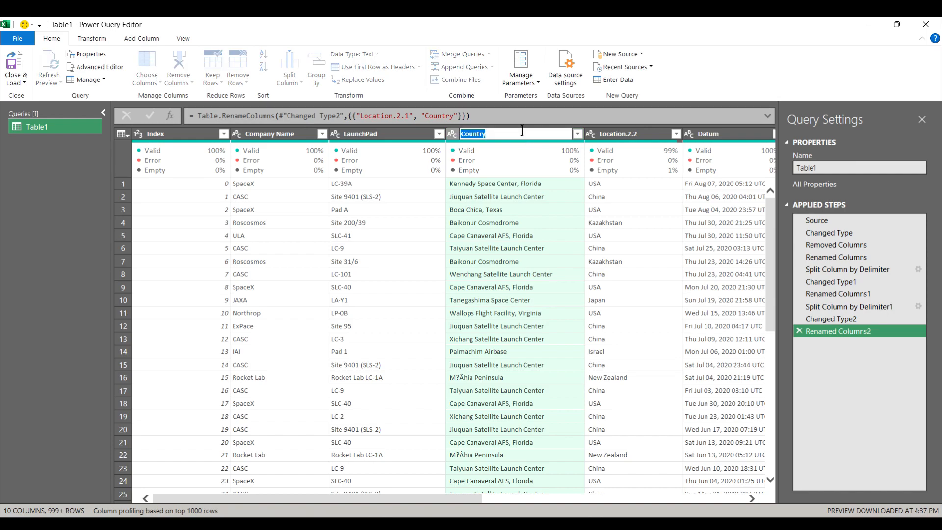
text(Locatiobn)
key(Return)
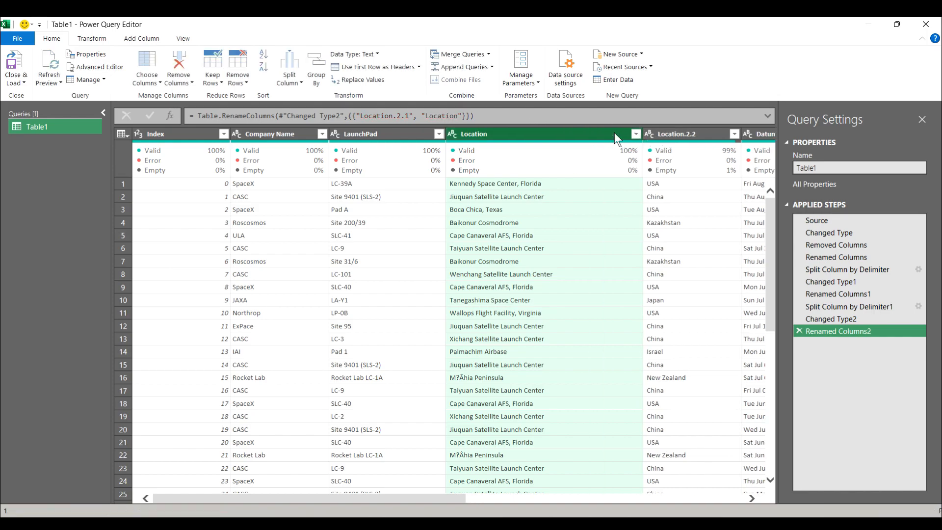
Rename the Location.2.2 column as Country
double_click(664, 133)
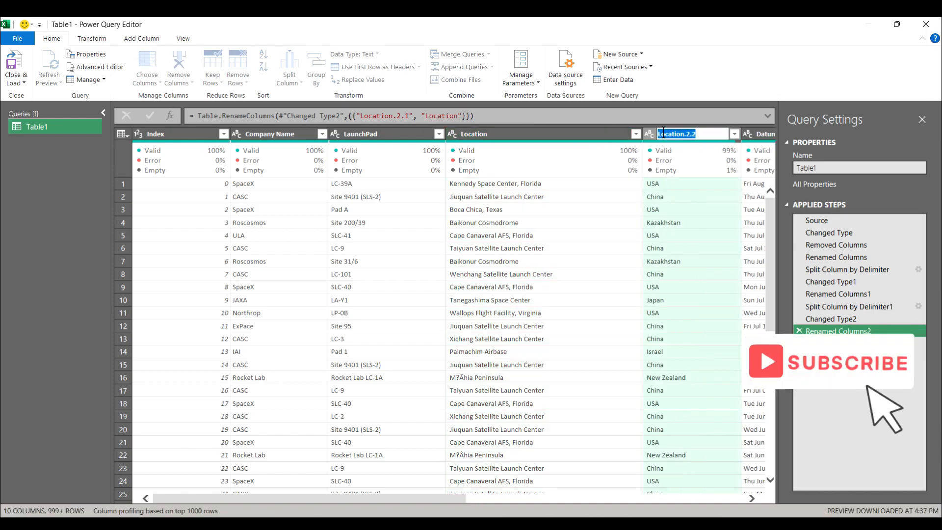
text(Count)
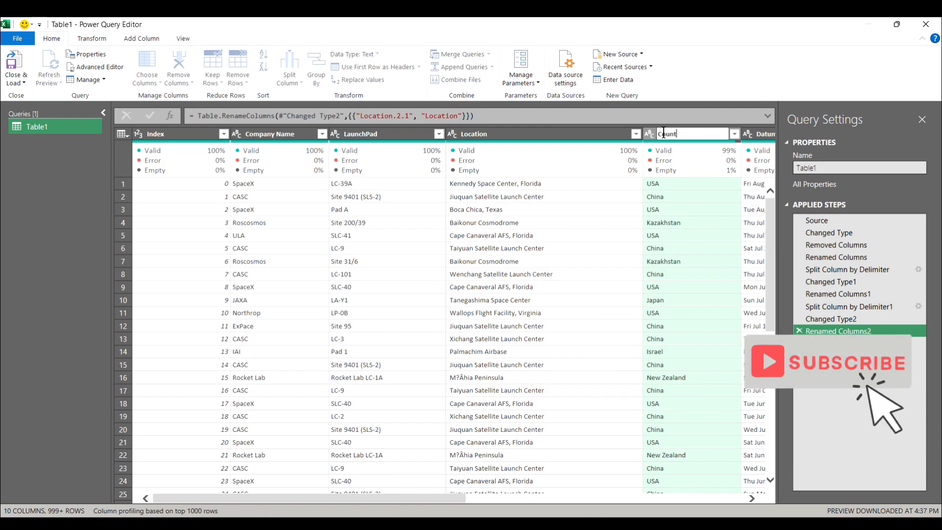
text(ry)
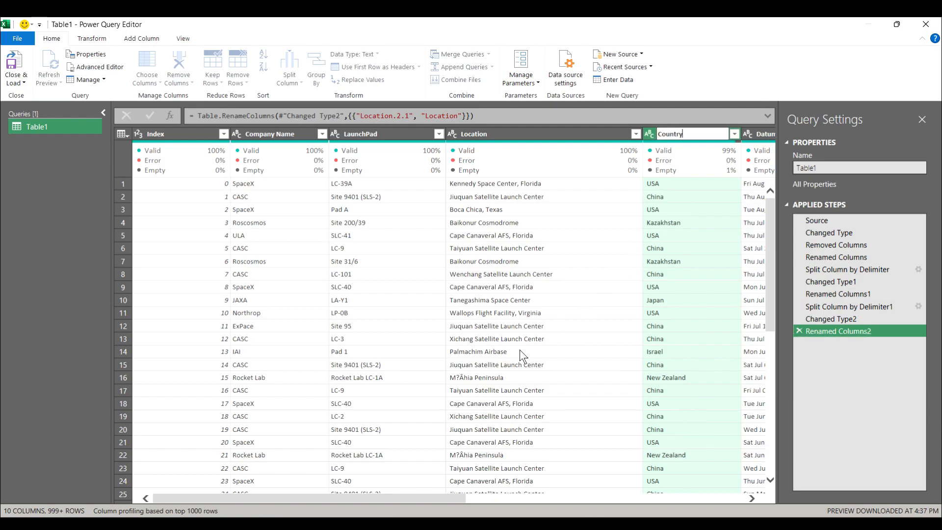
key(Return)
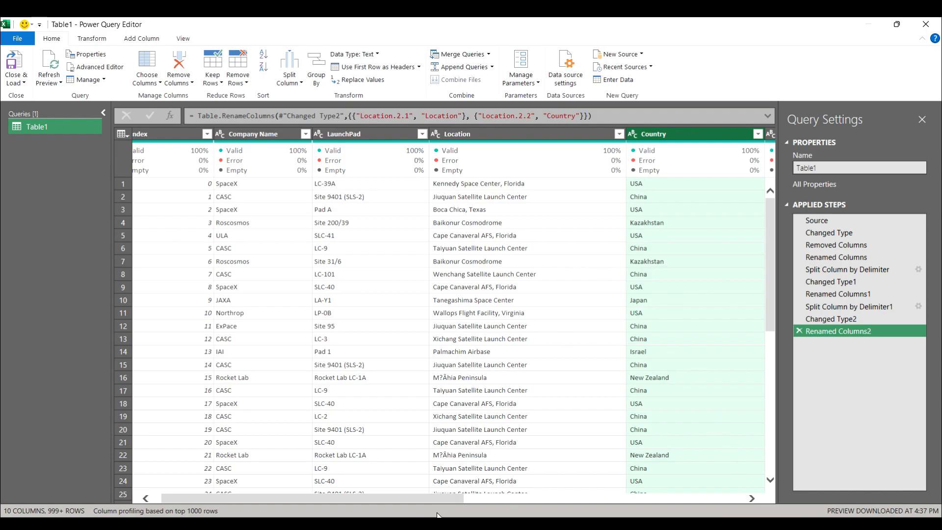
Try to split the Datum column by comma at the left-most delimiter
drag(446, 500, 635, 497)
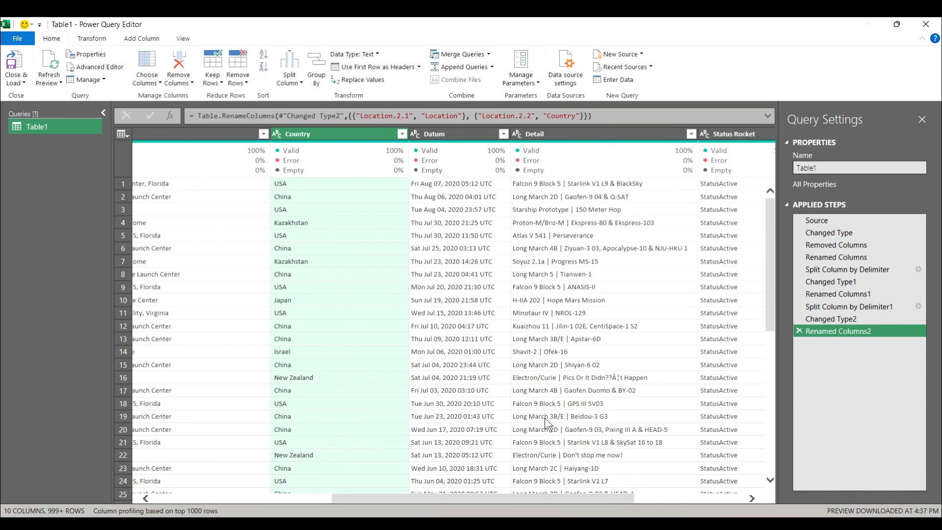
click(461, 136)
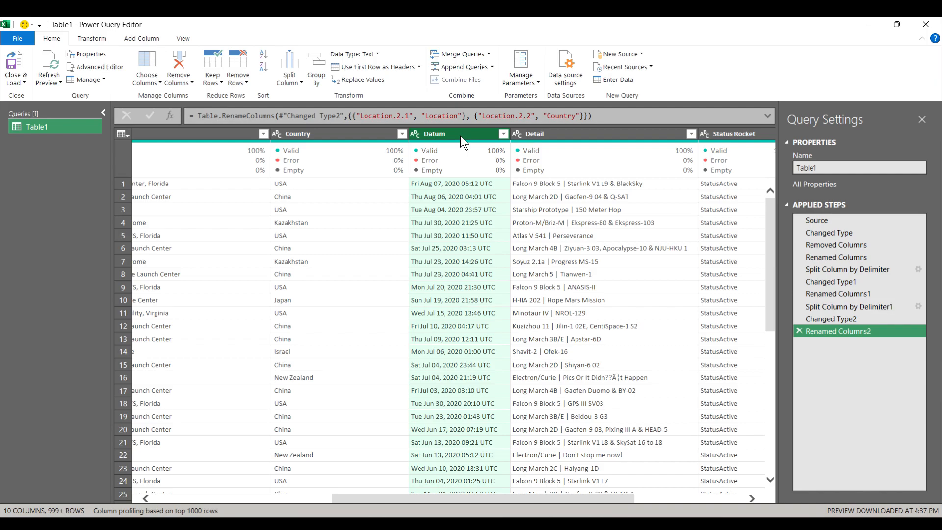
click(299, 78)
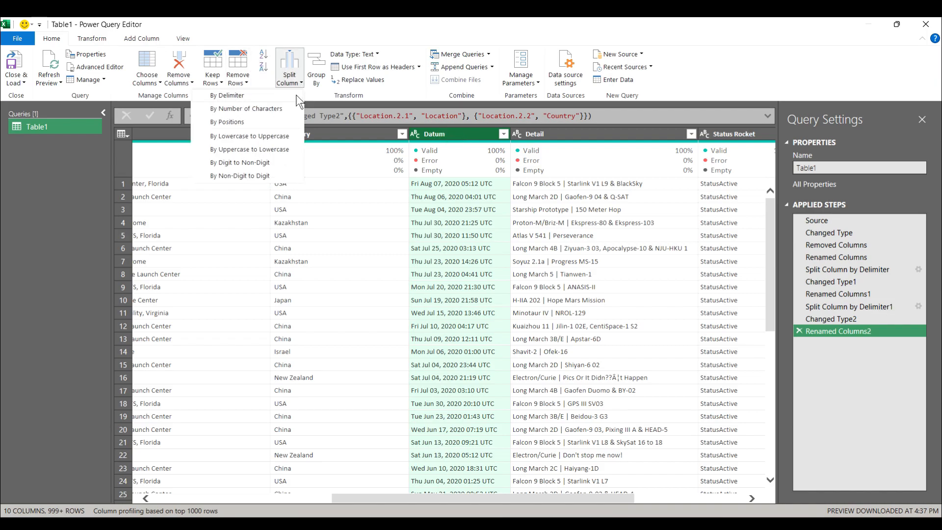
click(279, 99)
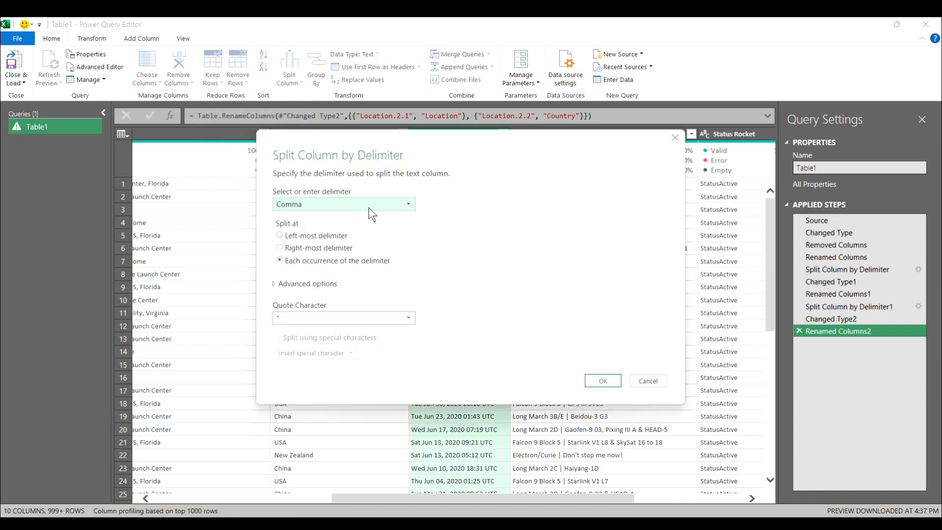
click(281, 235)
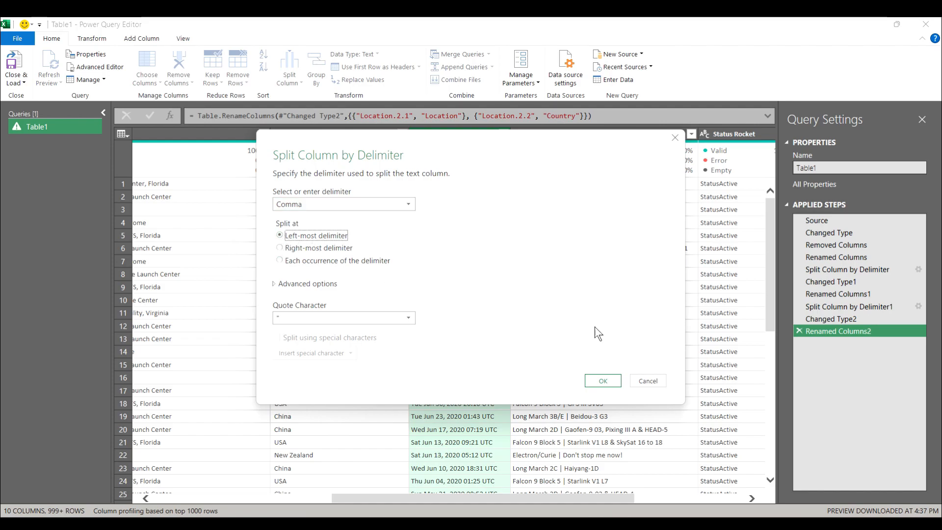
click(601, 381)
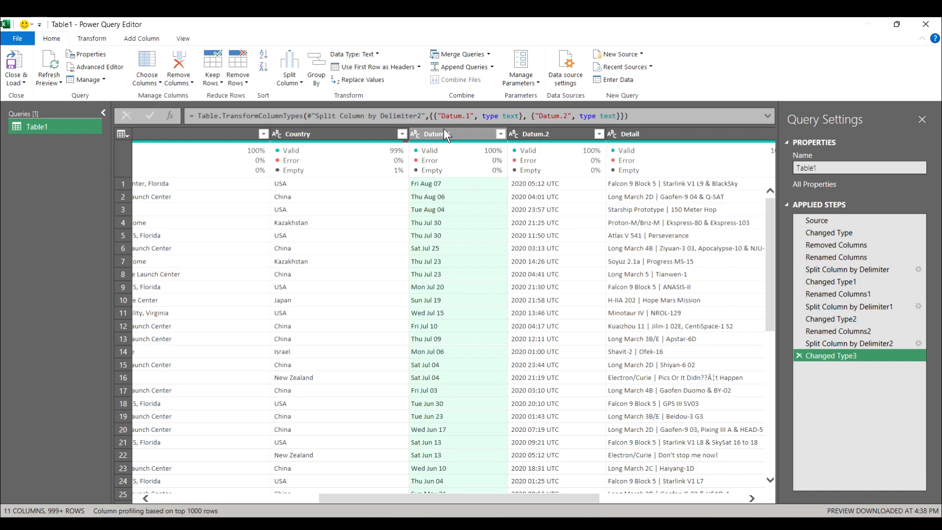
Undo the comma split of the Datum column by deleting its split and type-change steps from the query
click(796, 352)
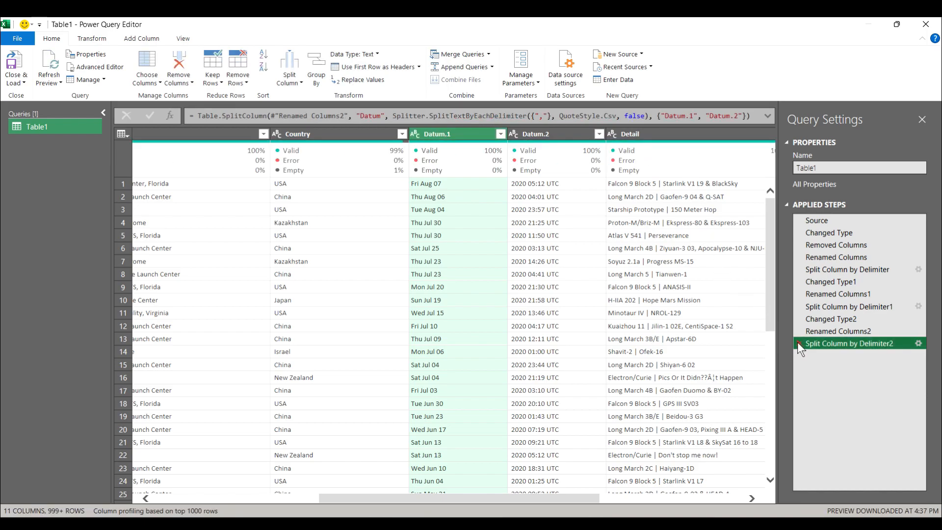
click(798, 343)
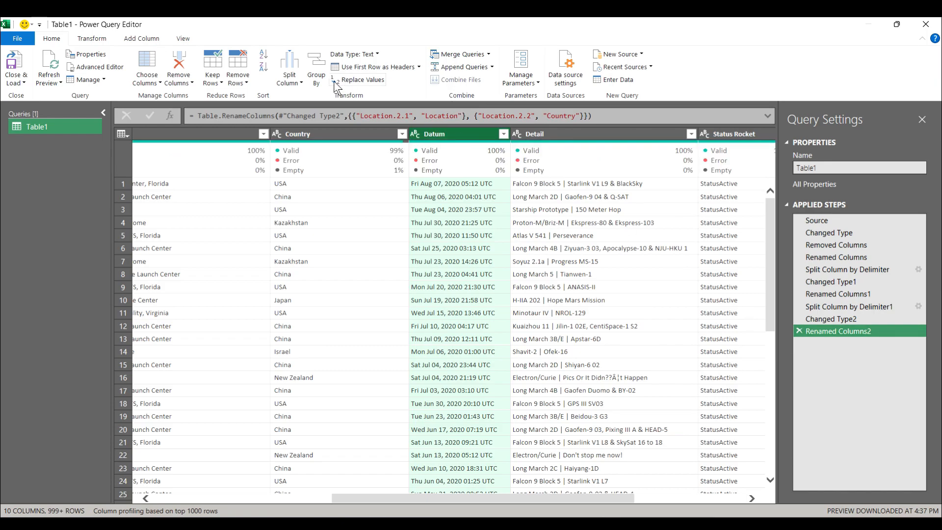
Split the Datum column by space at the left-most delimiter to separate the weekday from the date and time
click(301, 82)
click(267, 95)
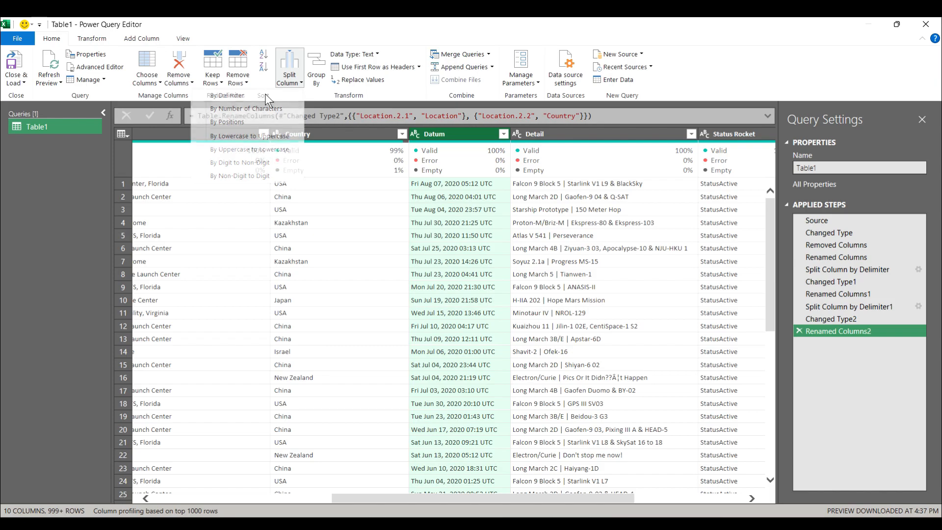
click(408, 204)
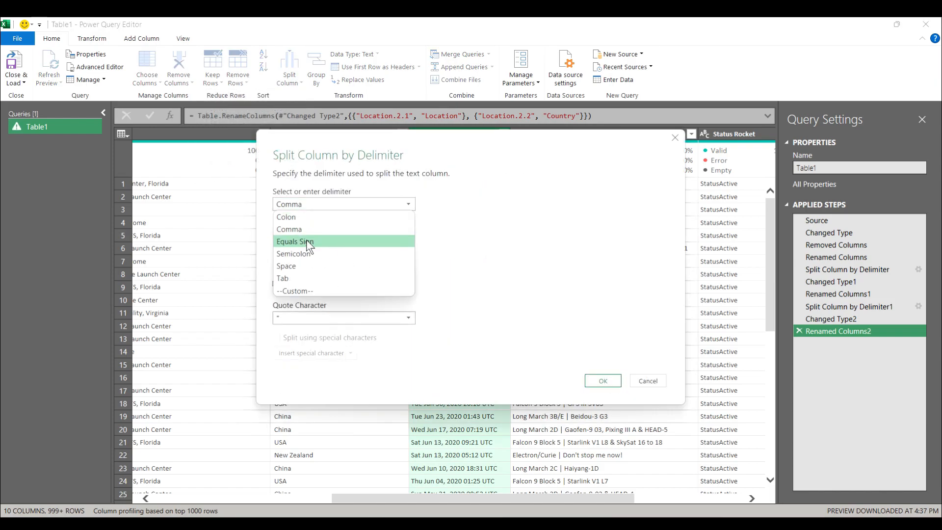
click(304, 266)
click(284, 236)
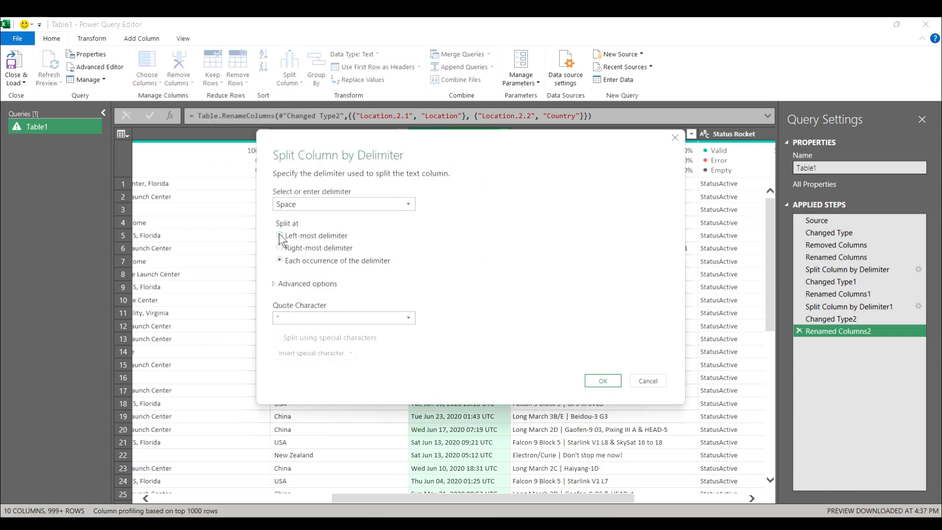
click(602, 380)
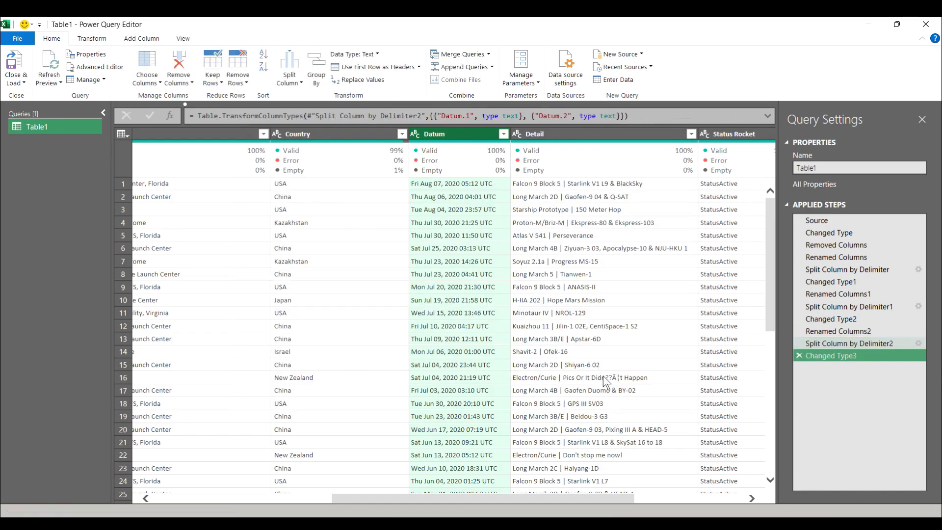
Rename the Datum.1 column holding the day abbreviations as Weekday
double_click(464, 131)
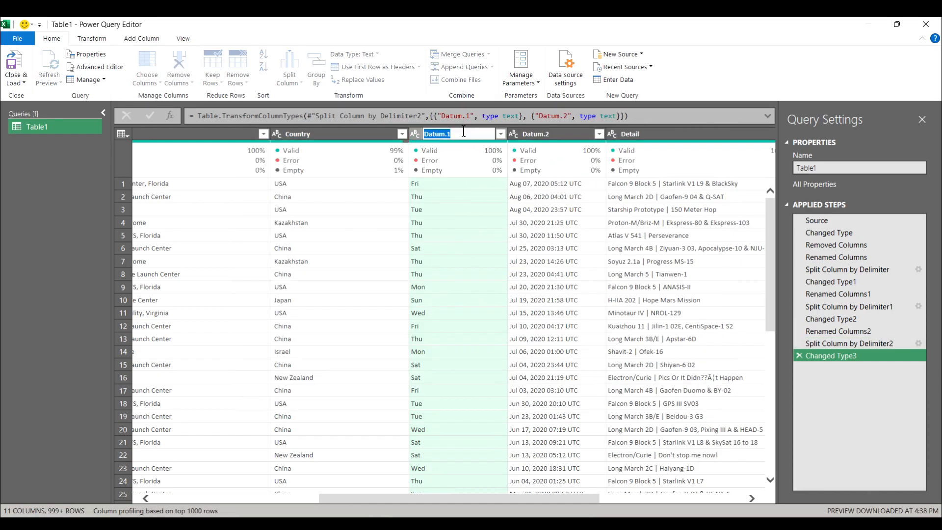
text(Weekday)
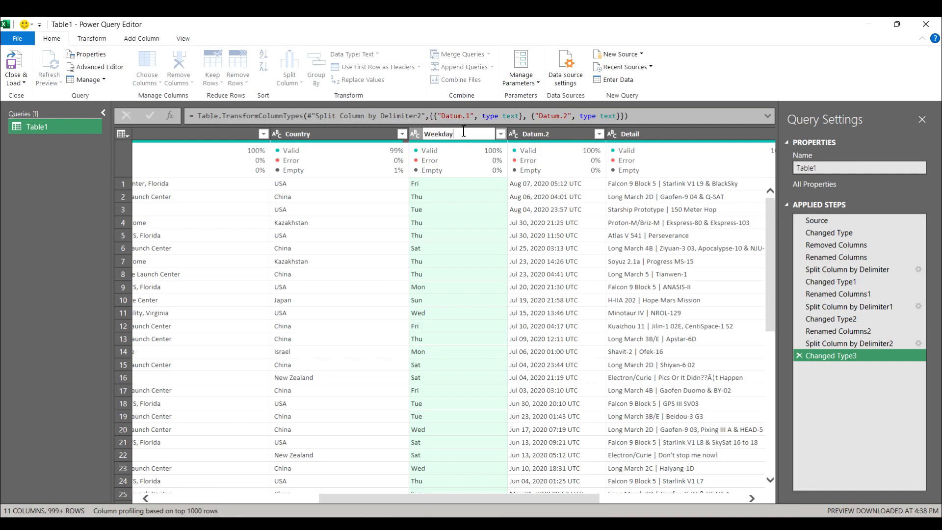
double_click(560, 133)
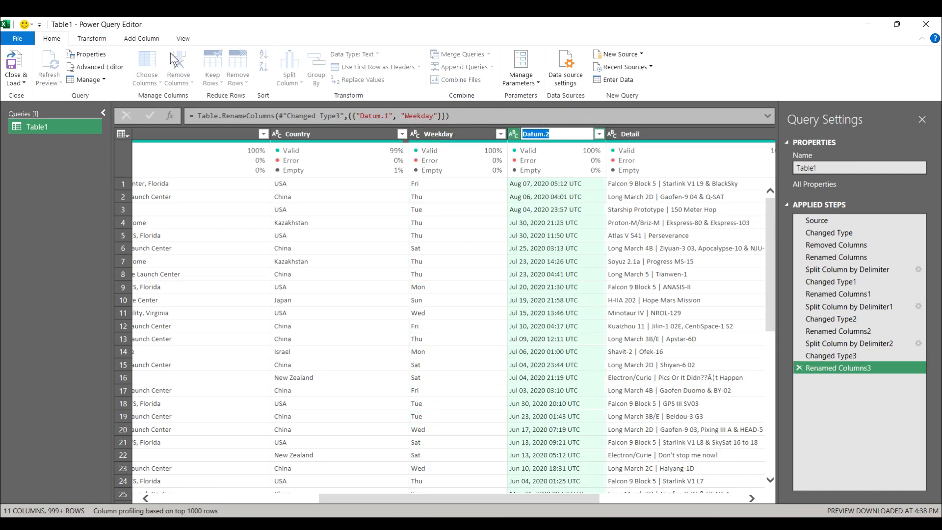
Replace UTC with an empty value throughout the Datum.2 column
click(97, 42)
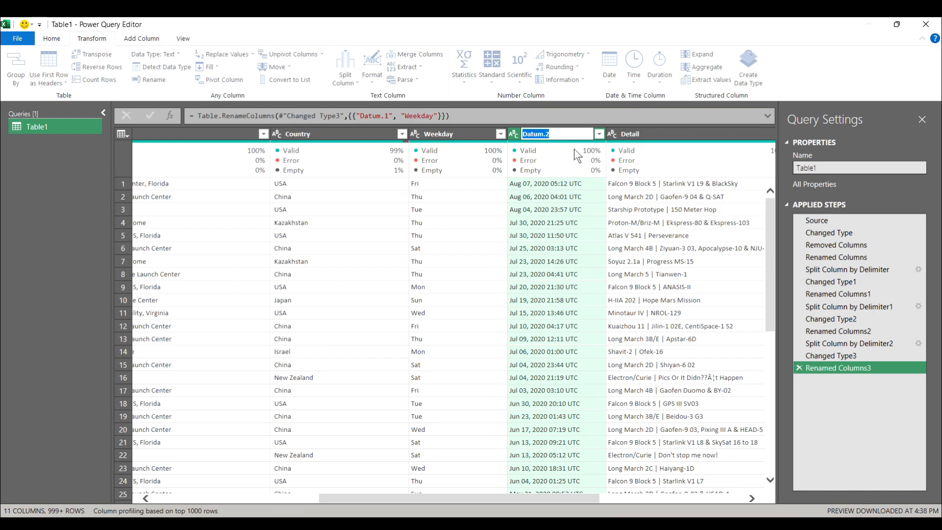
click(694, 151)
click(553, 133)
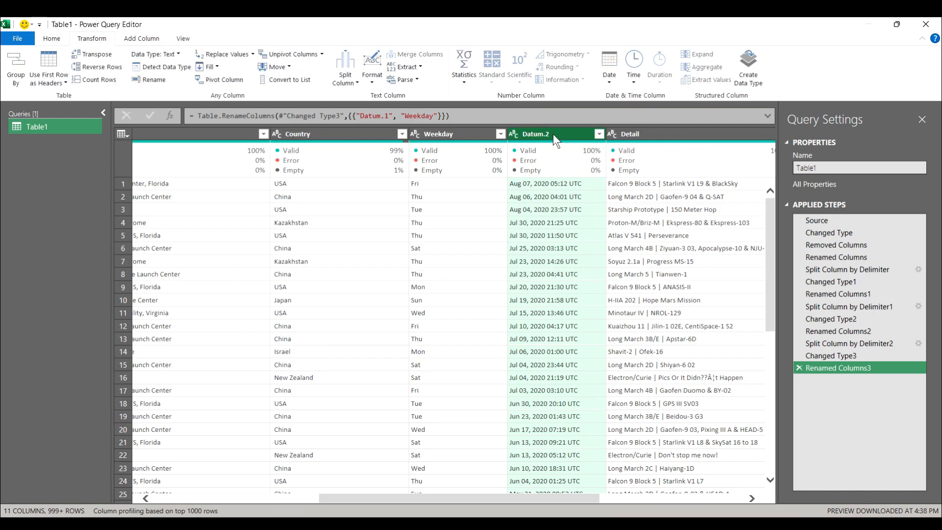
click(237, 56)
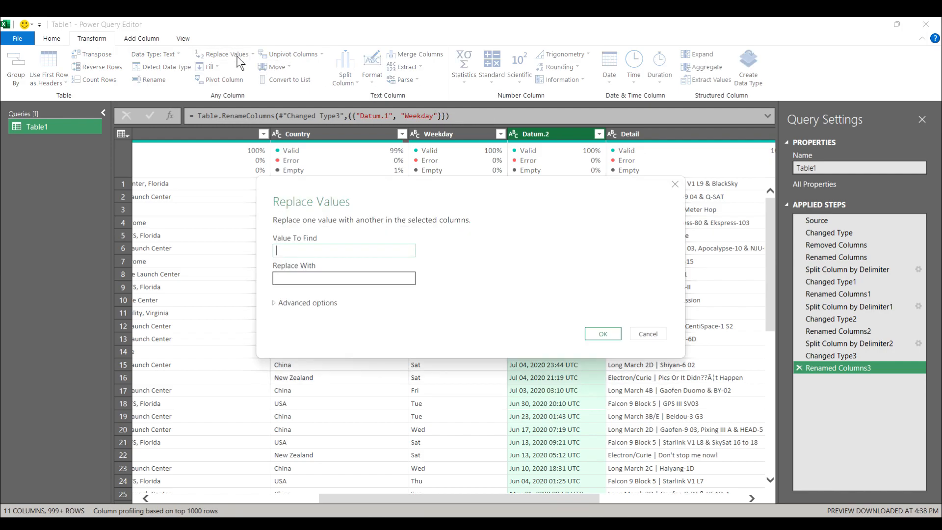
text(UTC)
click(304, 279)
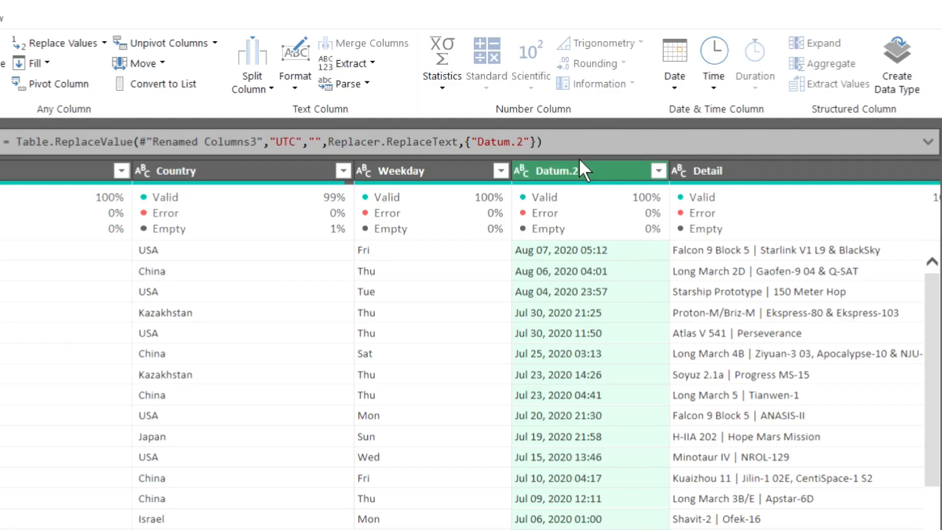
Rename the Datum.2 column as Datetime and change its data type to Date/Time
right_click(550, 135)
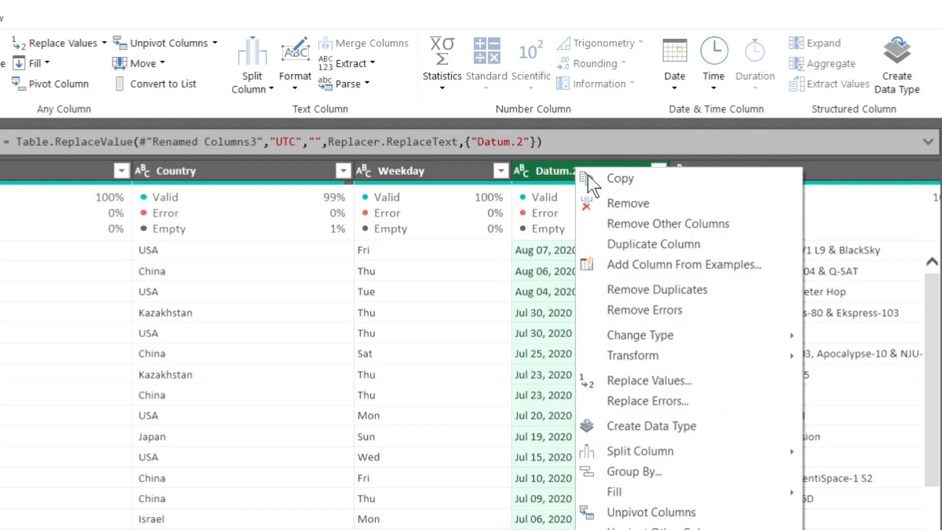
click(537, 173)
double_click(537, 172)
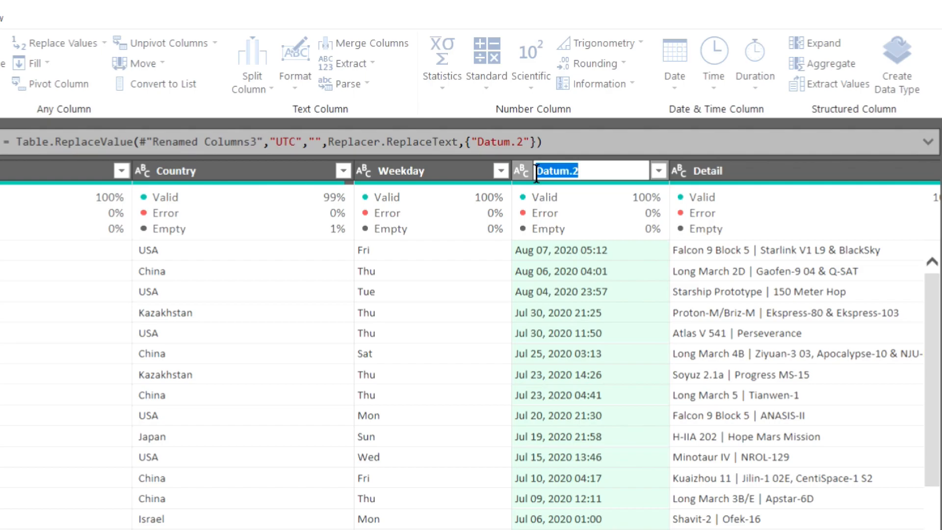
text(Datet)
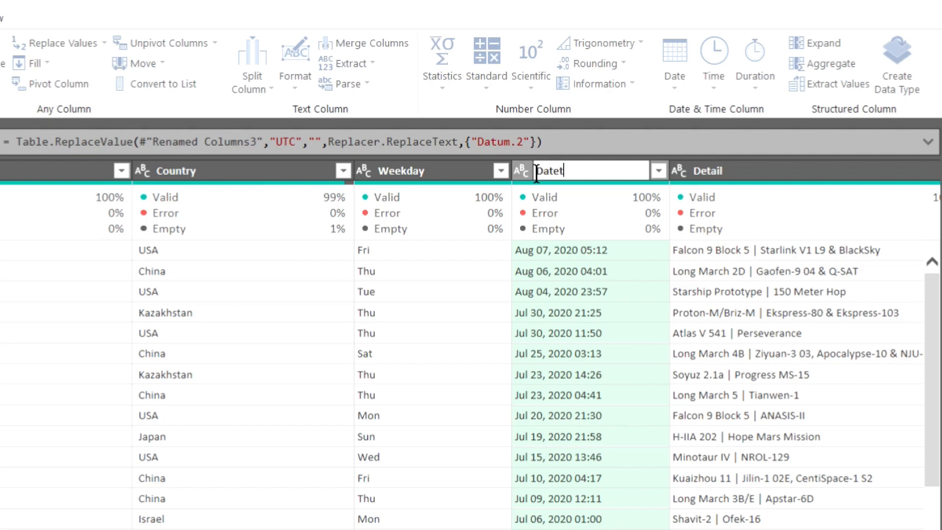
text(ime)
key(Return)
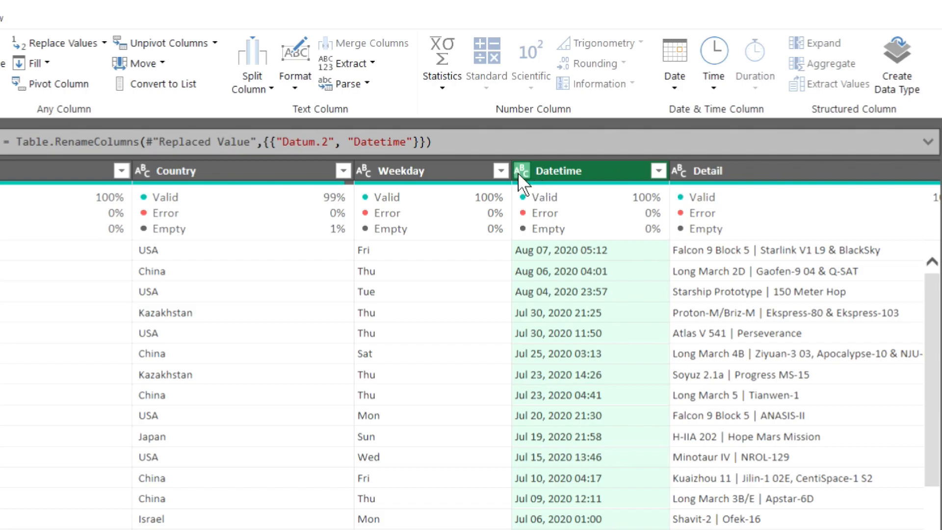
click(519, 173)
click(556, 275)
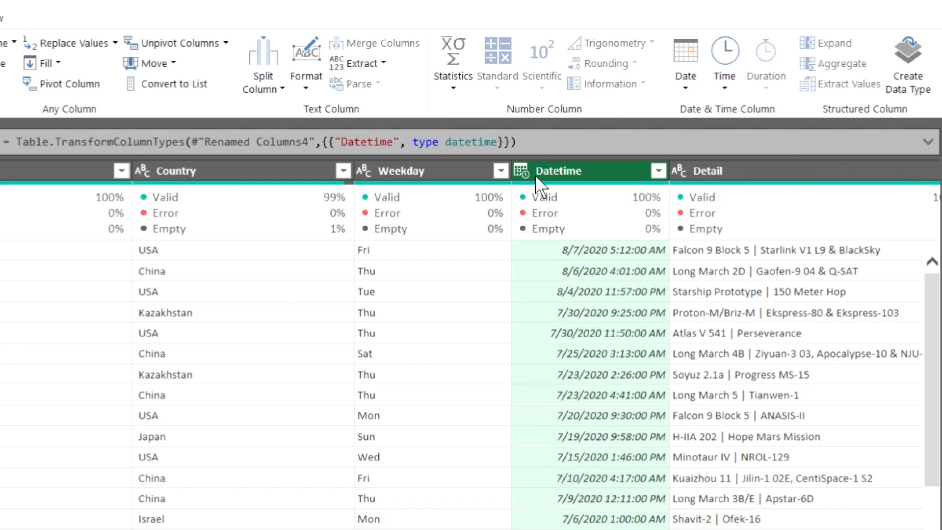
Split the Detail column at each occurrence of the custom delimiter | to separate the rocket from the mission
click(768, 172)
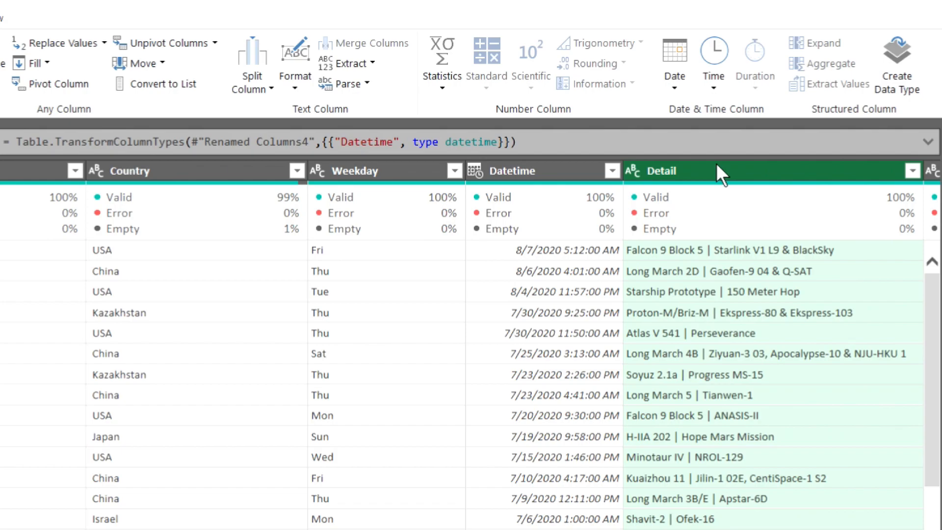
click(273, 87)
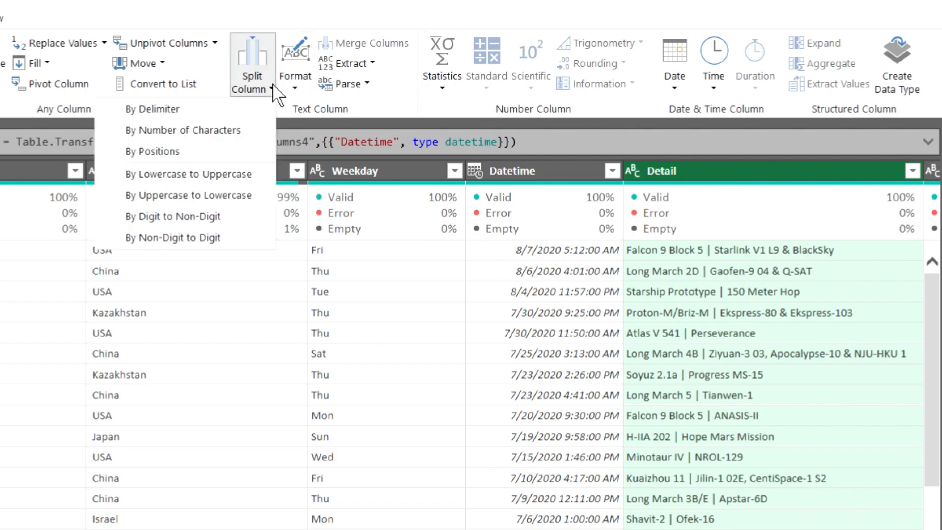
click(177, 109)
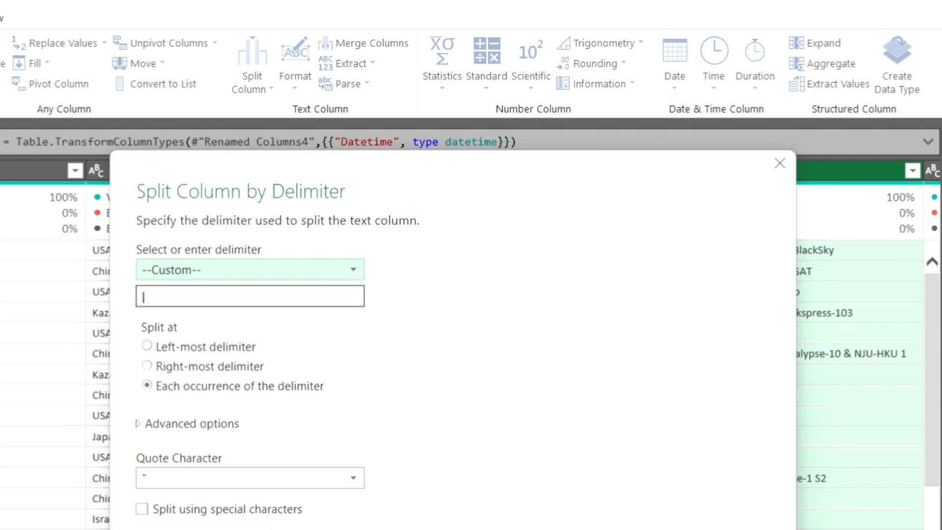
key(Return)
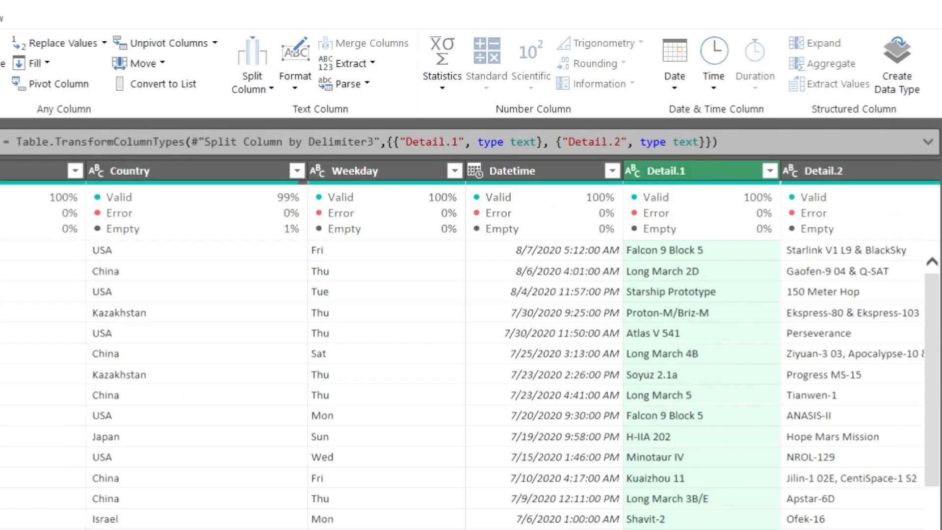
Rename the Detail.1 column as Rocket and the Detail.2 column as Mission
scroll(471, 304, right, 5)
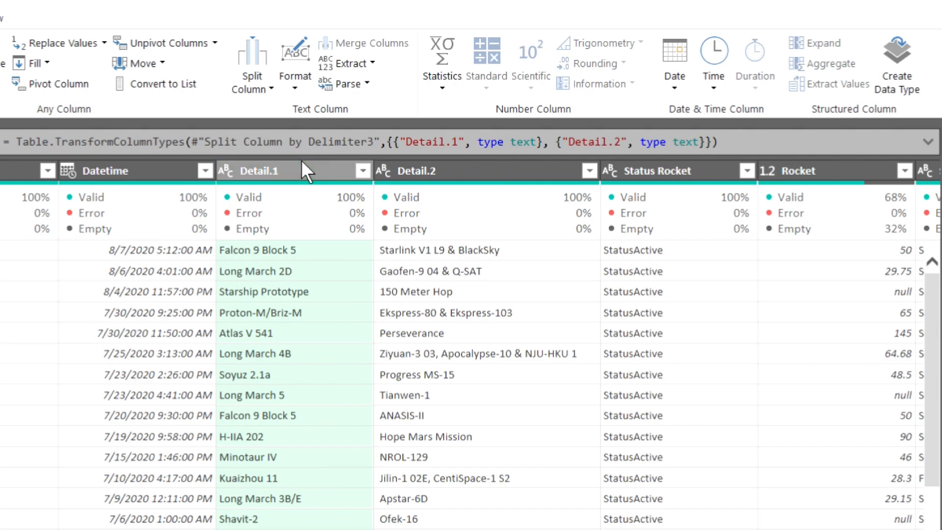
double_click(301, 161)
text(Rocket)
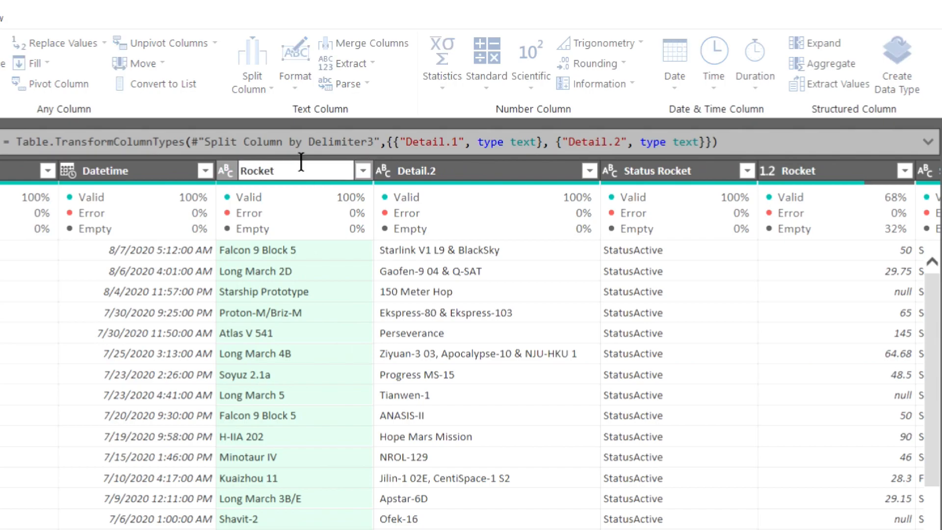
double_click(426, 169)
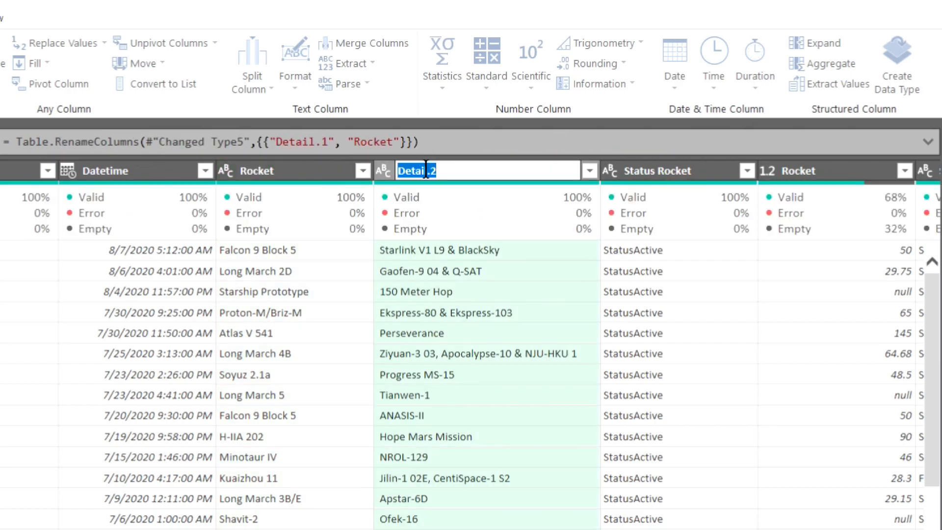
text(Mission)
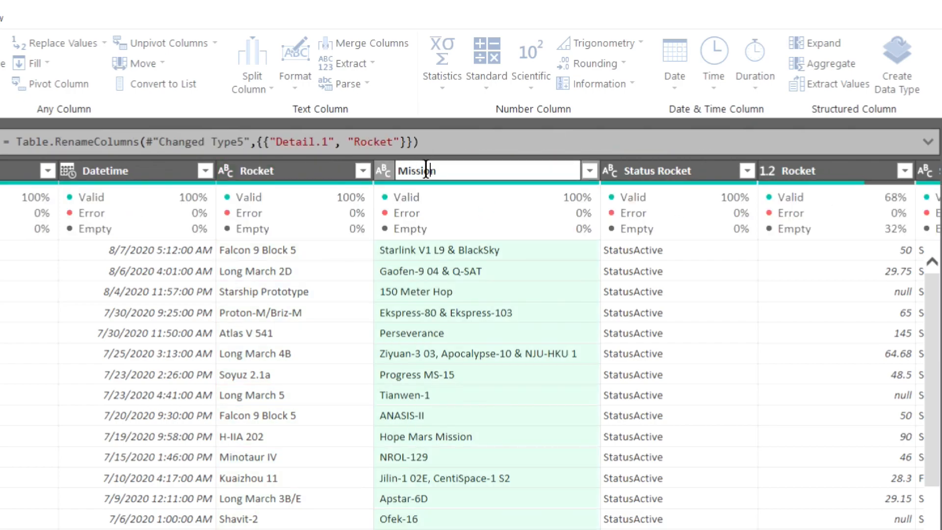
key(Return)
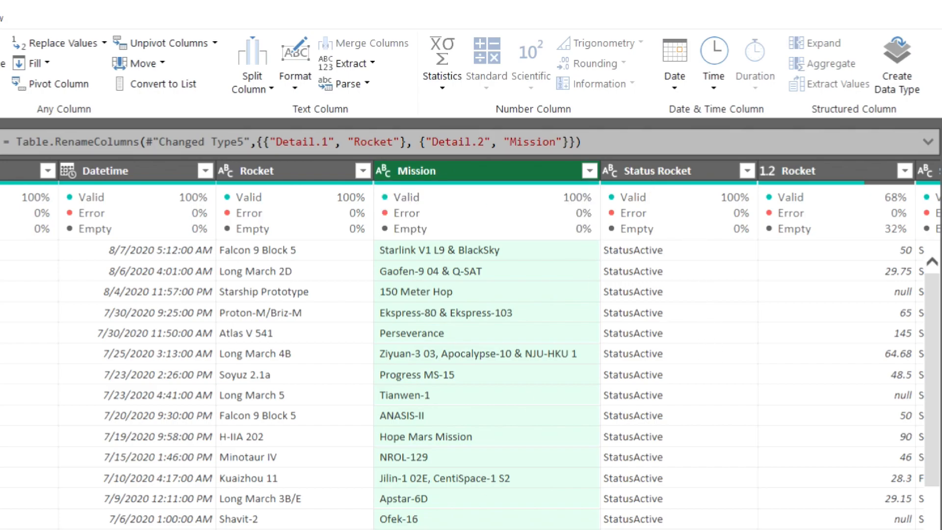
scroll(462, 344, left, 10)
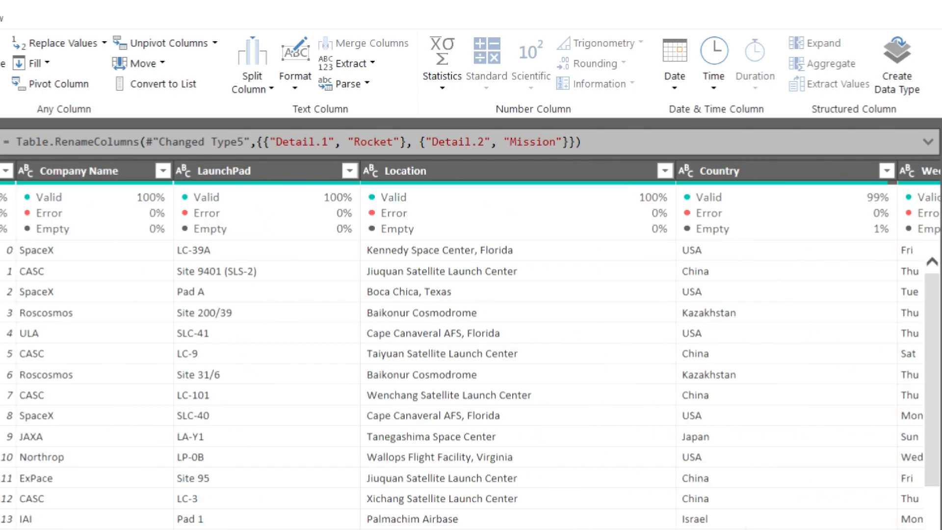
scroll(461, 344, right, 10)
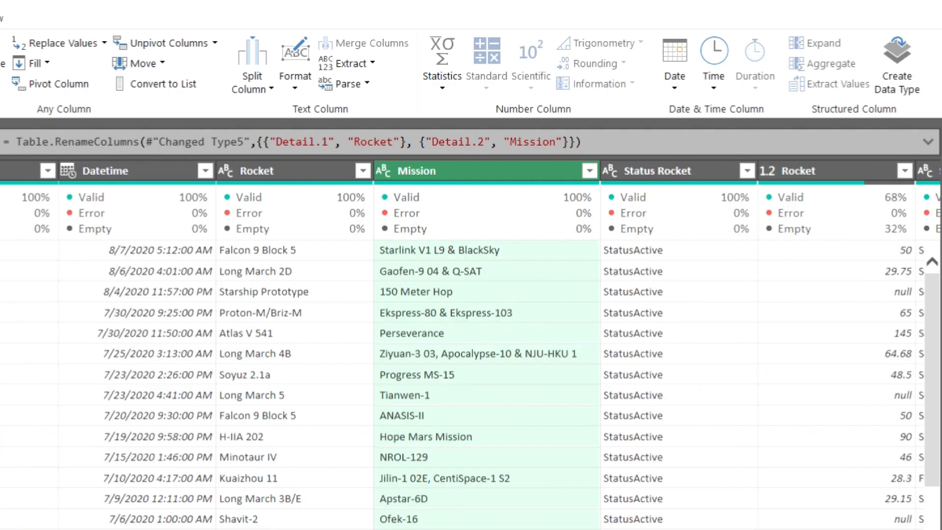
scroll(461, 344, right, 3)
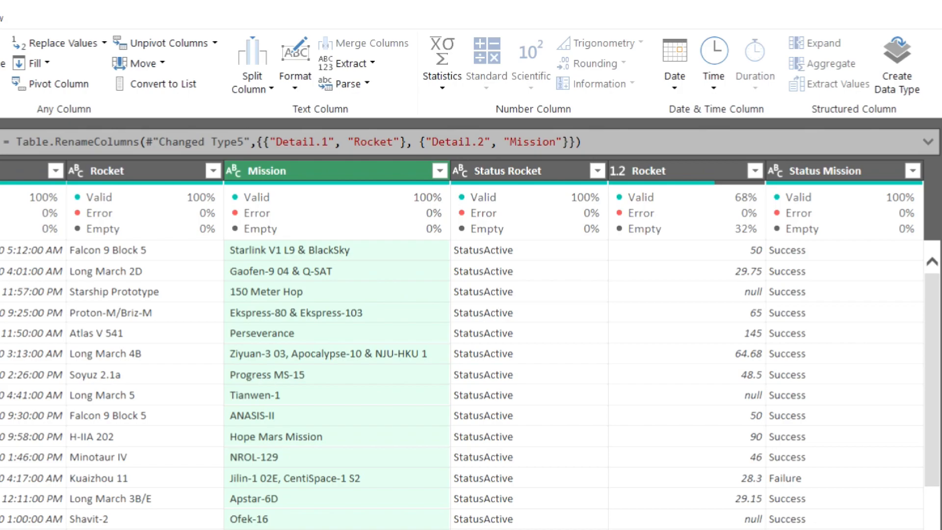
scroll(462, 383, left, 10)
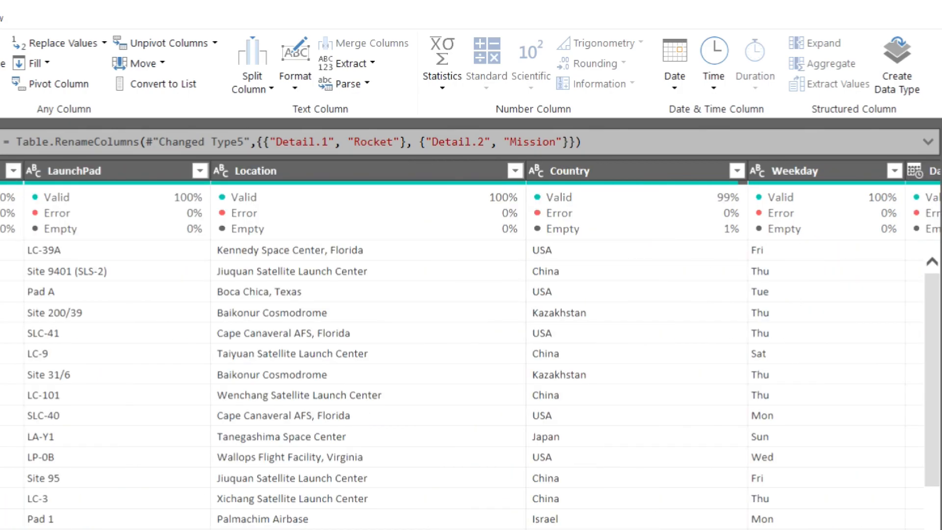
scroll(462, 383, right, 10)
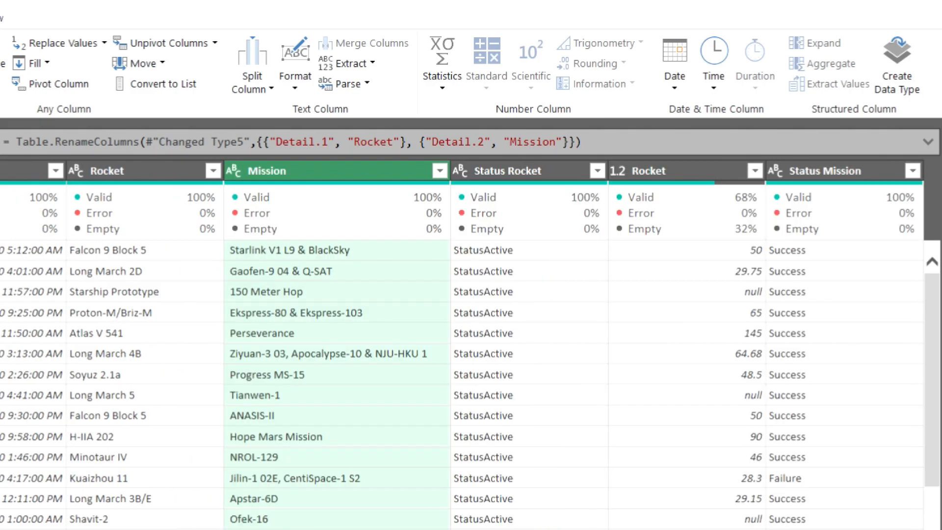
mouse_move(472, 210)
scroll(471, 343, left, 4)
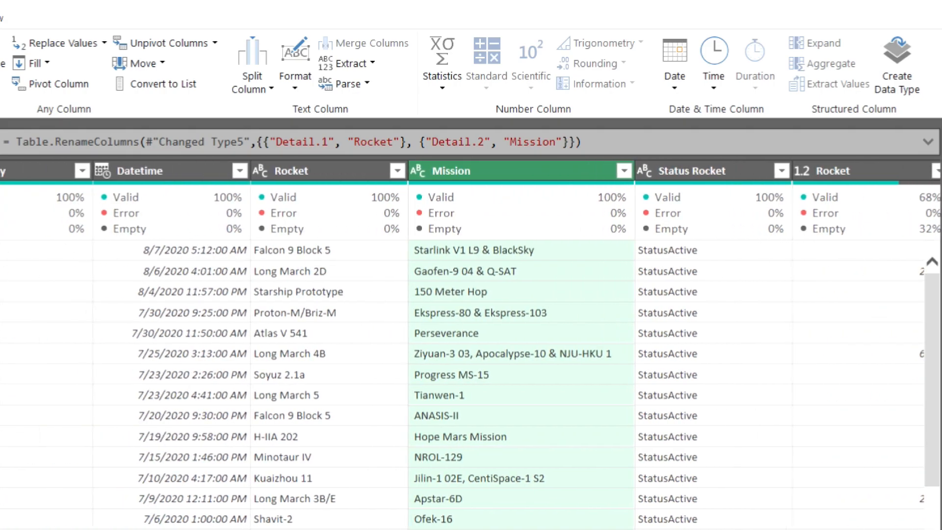
Add a column from examples based on the Status Rocket column, giving Active as the example value for the first row
scroll(471, 344, right, 3)
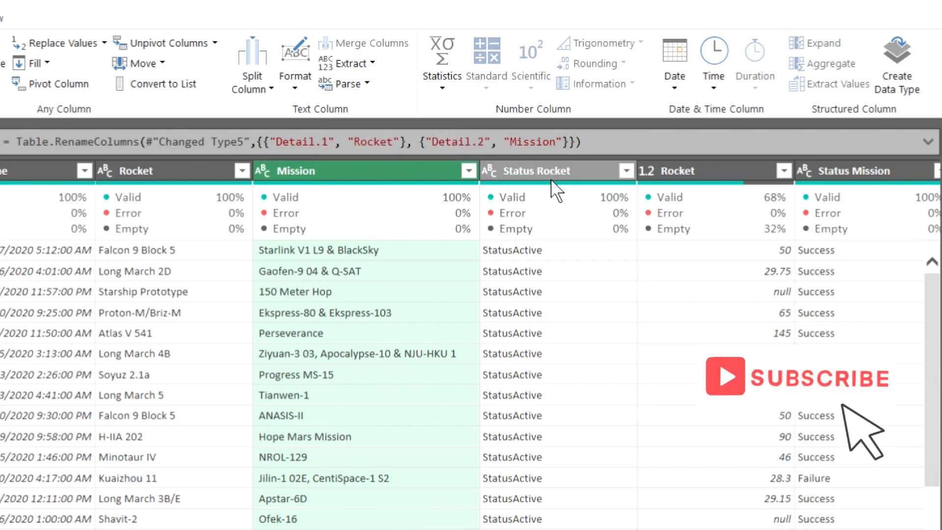
click(562, 164)
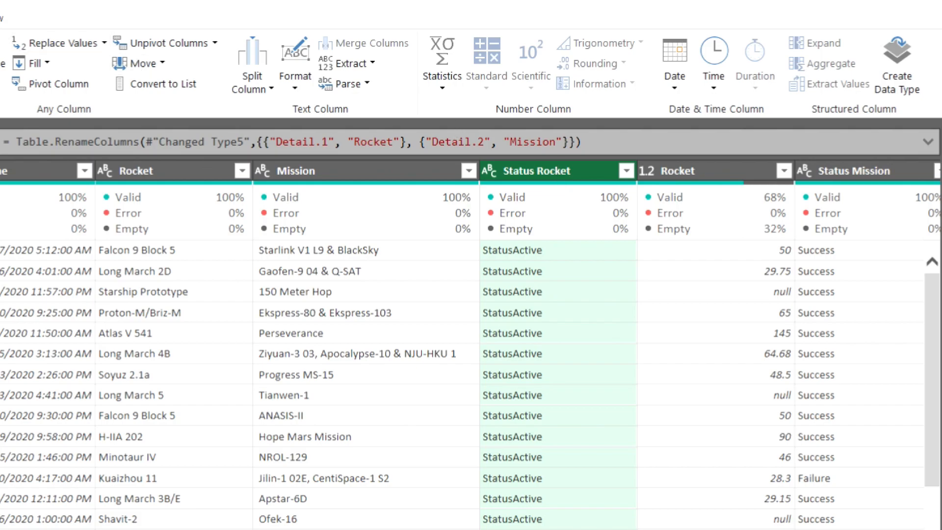
click(0, 18)
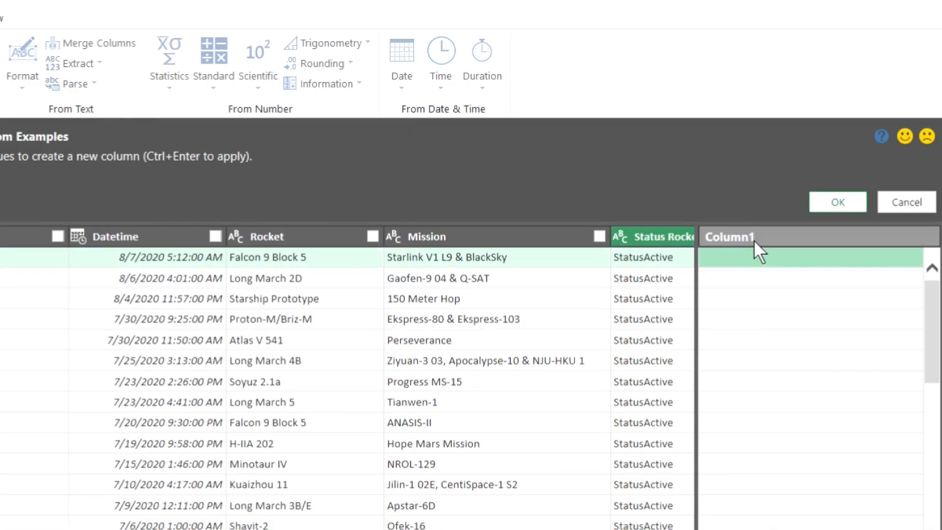
drag(937, 366, 932, 422)
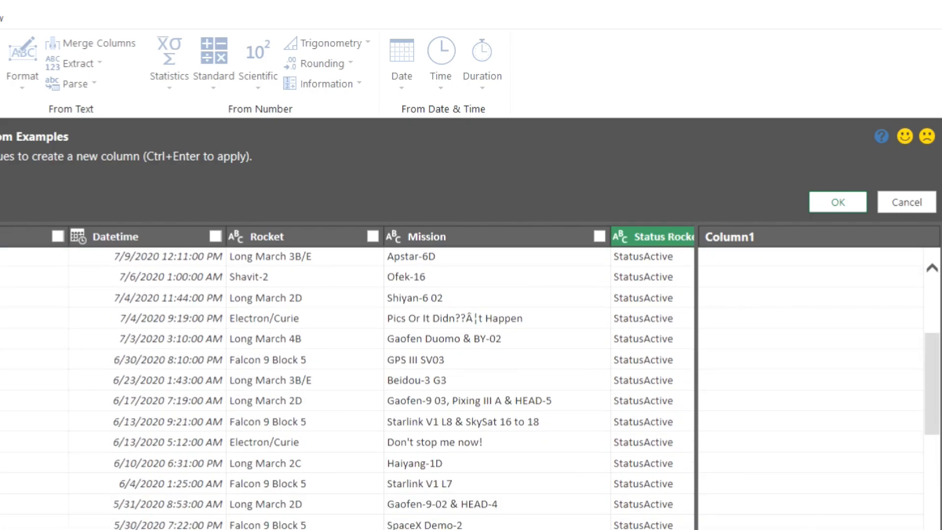
drag(939, 399, 939, 314)
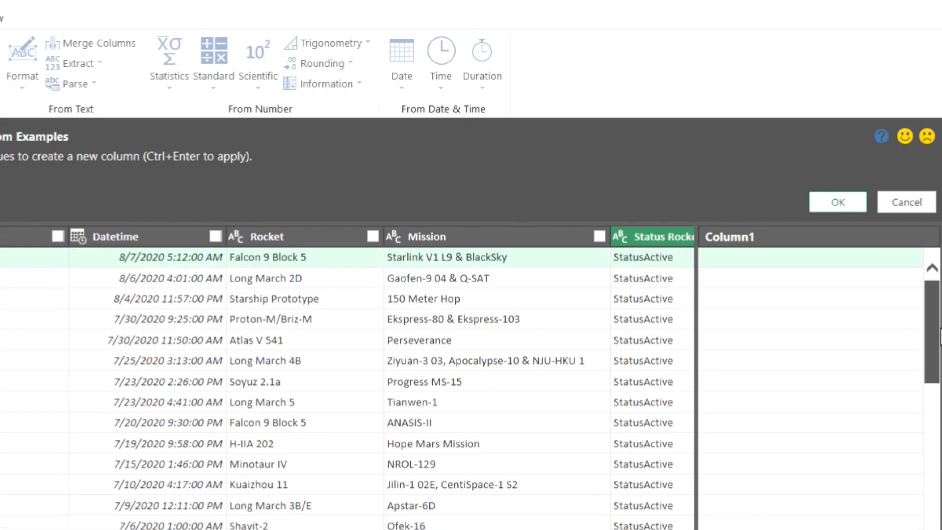
click(754, 262)
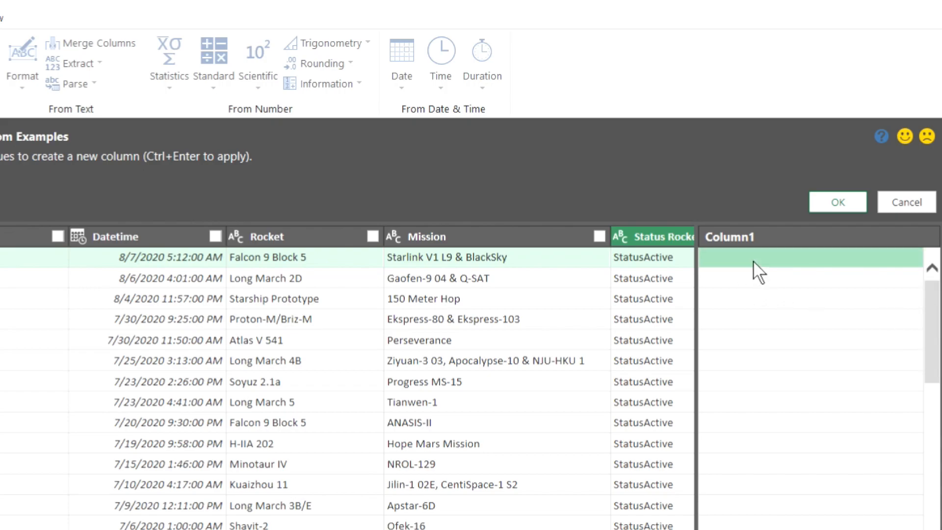
text(Active)
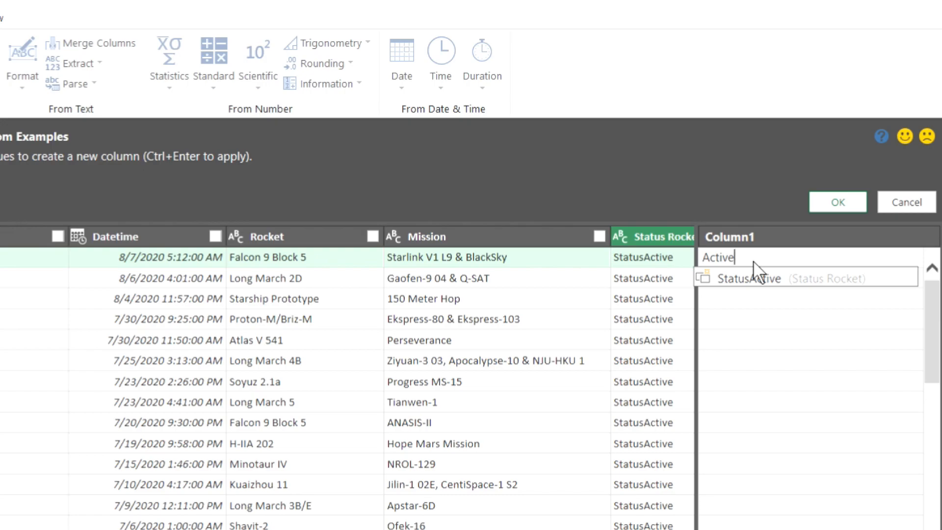
key(Return)
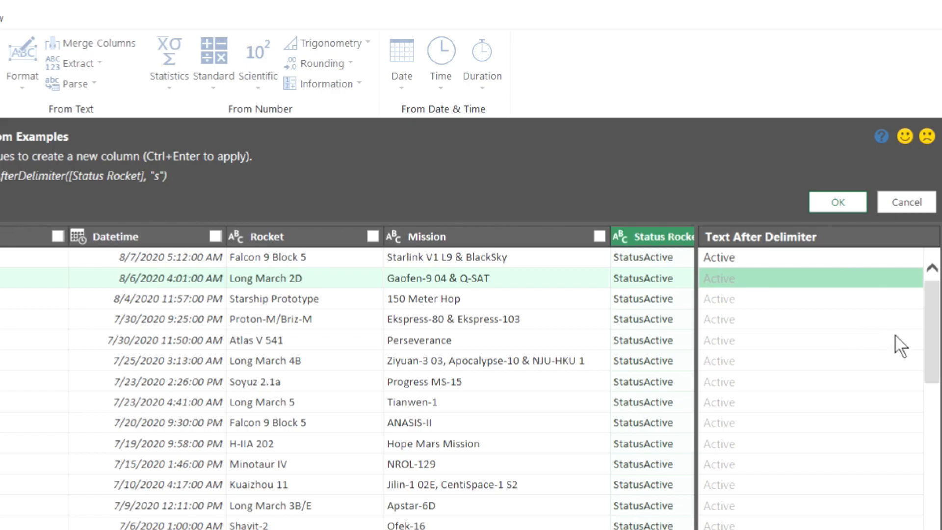
mouse_move(930, 323)
mouse_down()
mouse_move(918, 374)
mouse_move(934, 379)
mouse_move(932, 318)
mouse_up()
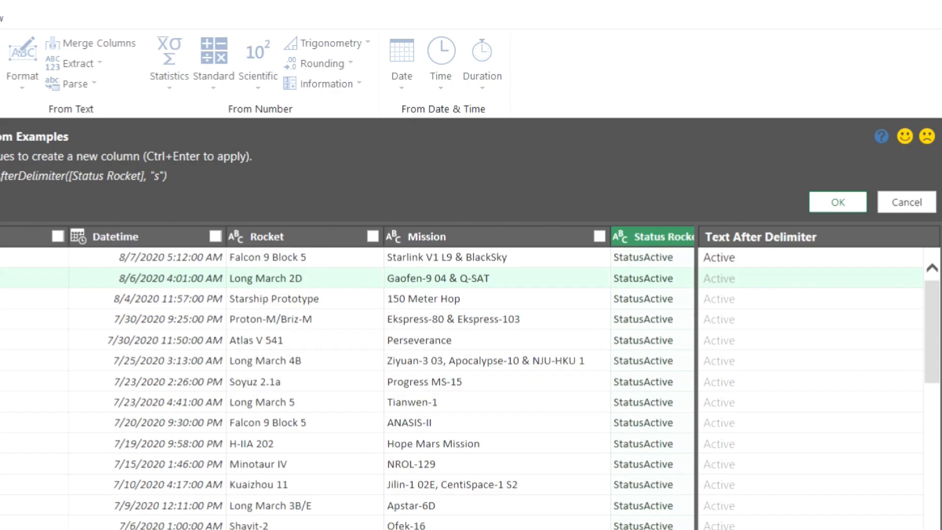
click(845, 201)
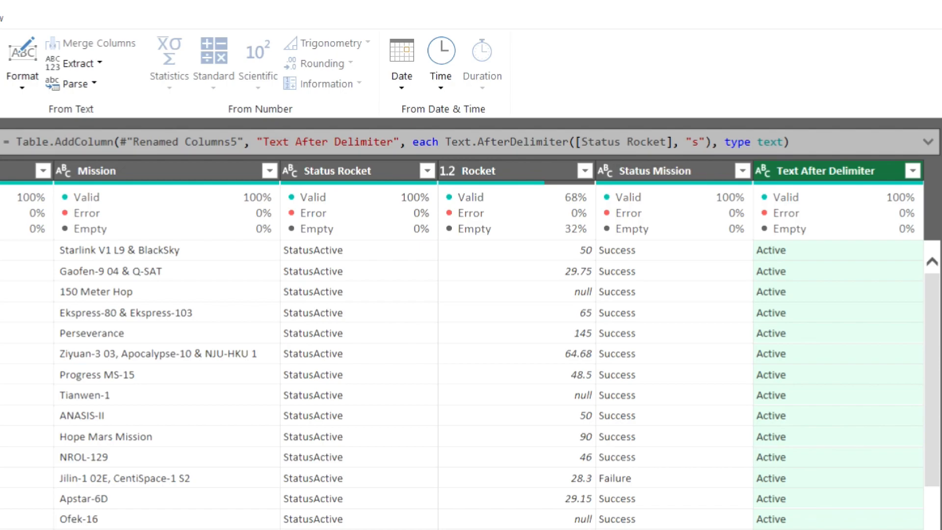
Start a column from examples based on the Status Mission column, giving TRUE as the example for the first Success row
scroll(471, 343, left, 10)
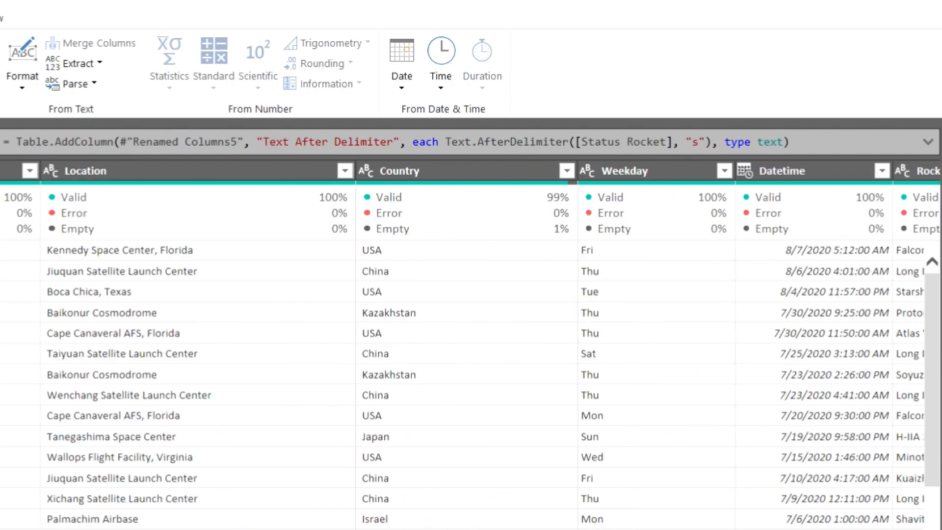
scroll(471, 344, right, 10)
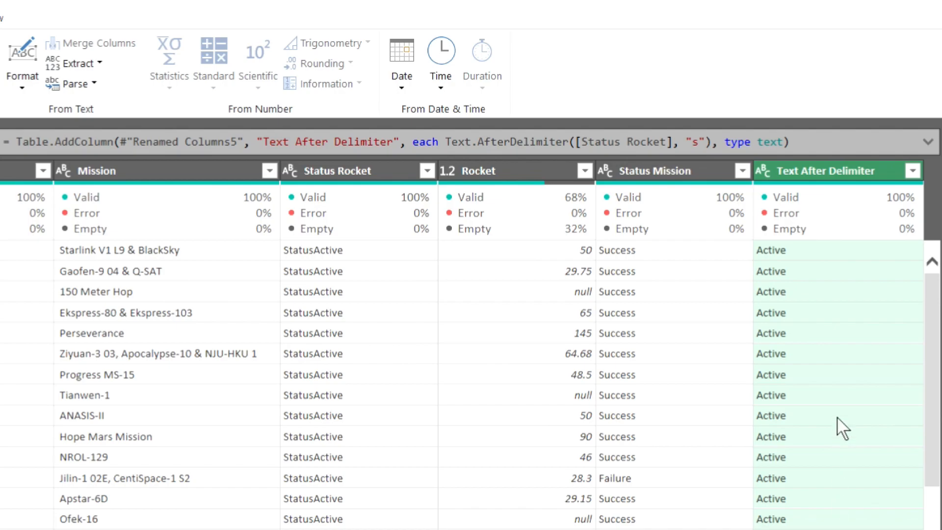
click(694, 166)
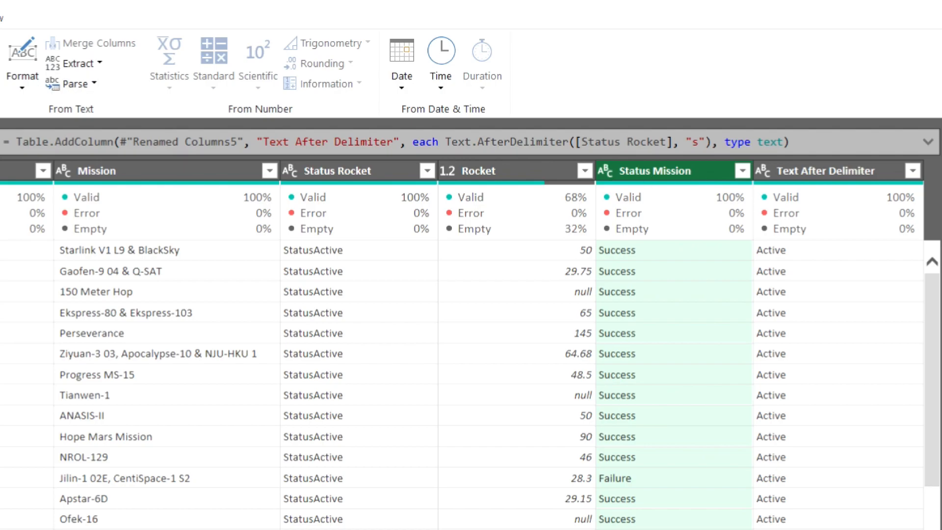
right_click(650, 168)
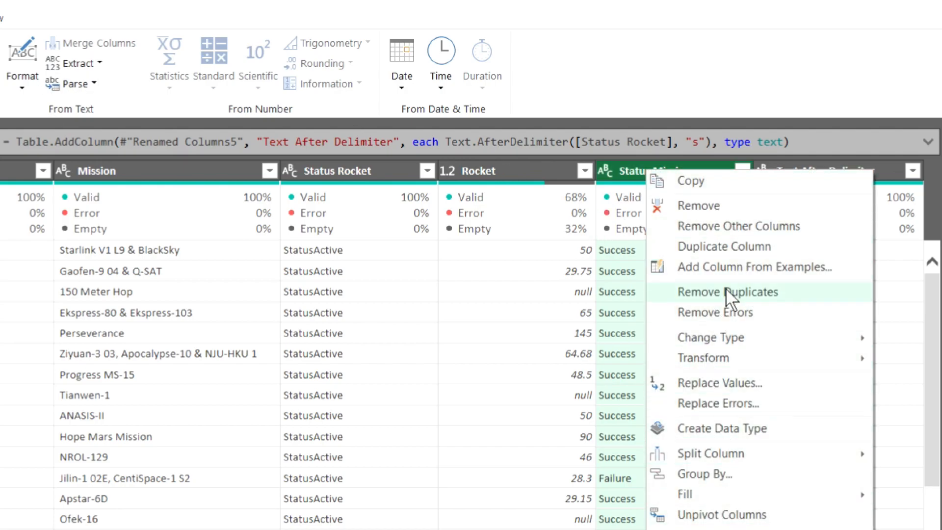
click(735, 265)
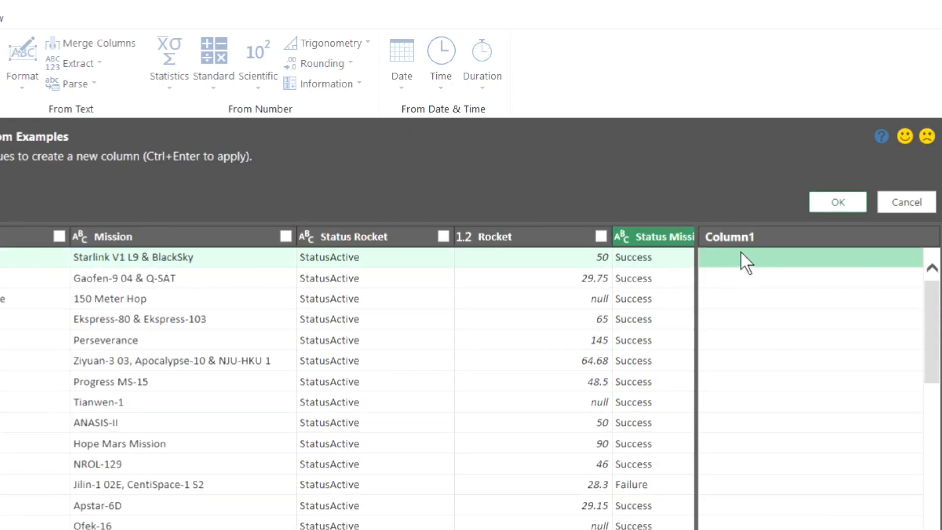
text(TRUE)
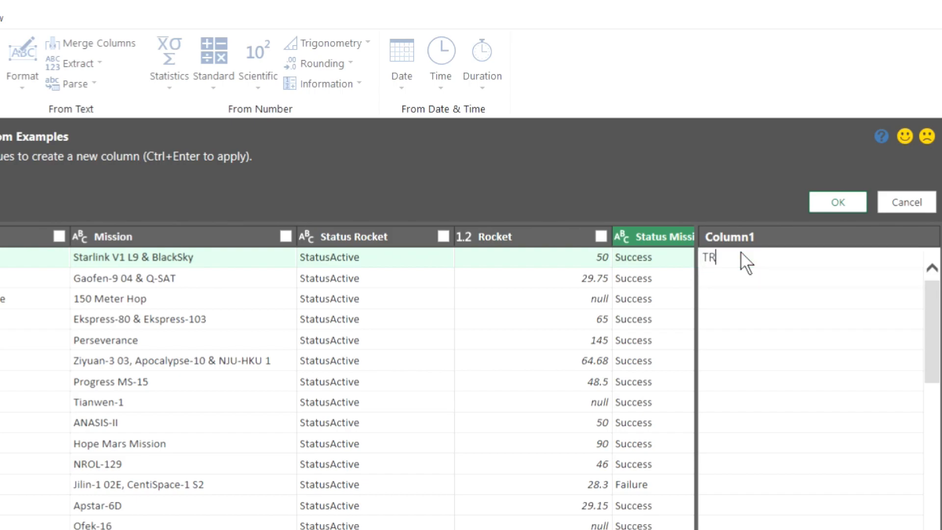
click(738, 278)
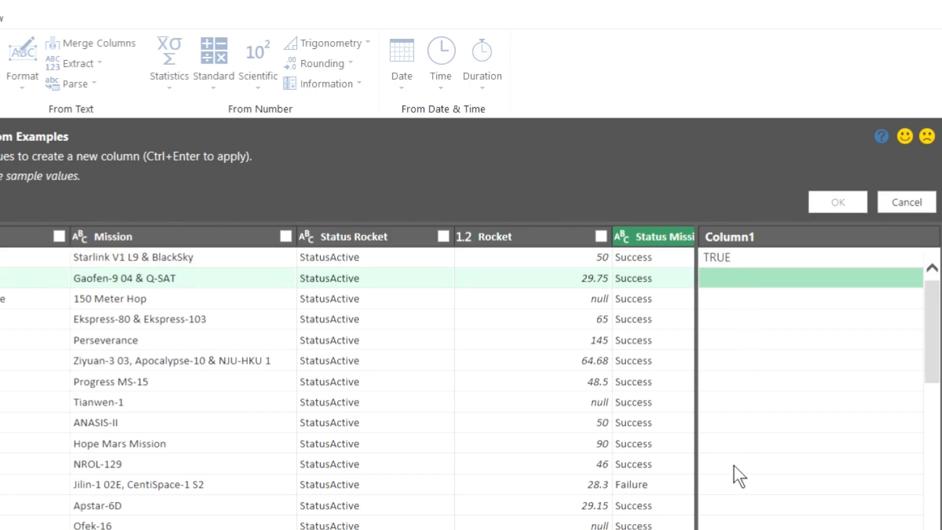
Give FALSE as the example for the Jilin-1 02E, CentiSpace-1 S2 Failure row and add the new column to the table
click(735, 487)
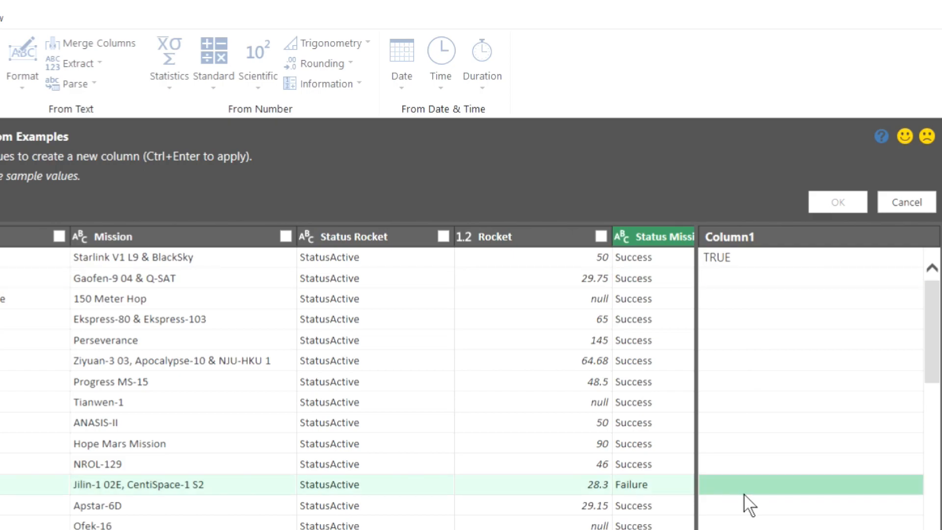
text(F)
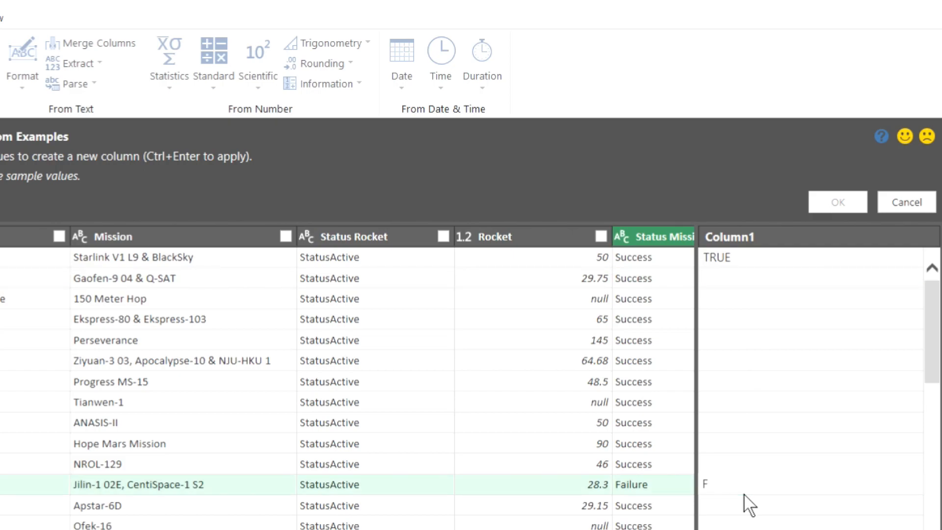
text(ALSE)
click(828, 410)
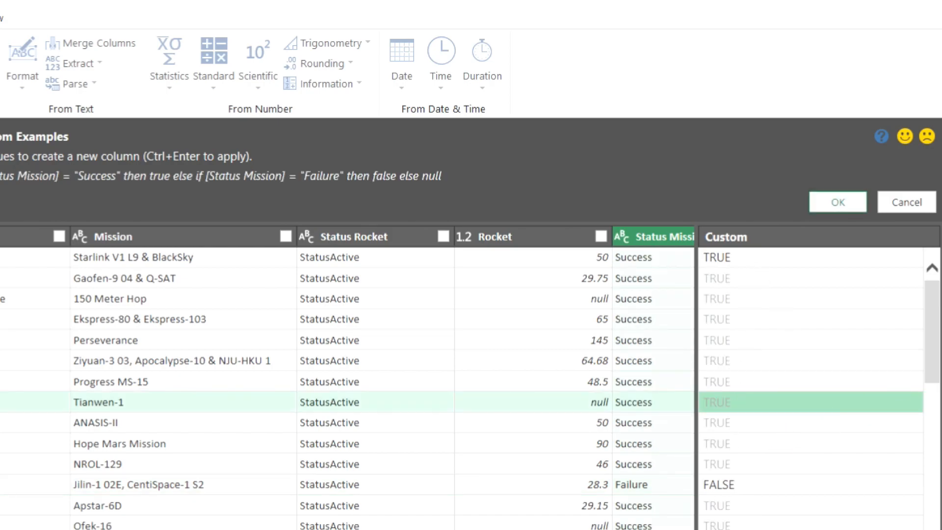
drag(936, 380, 914, 444)
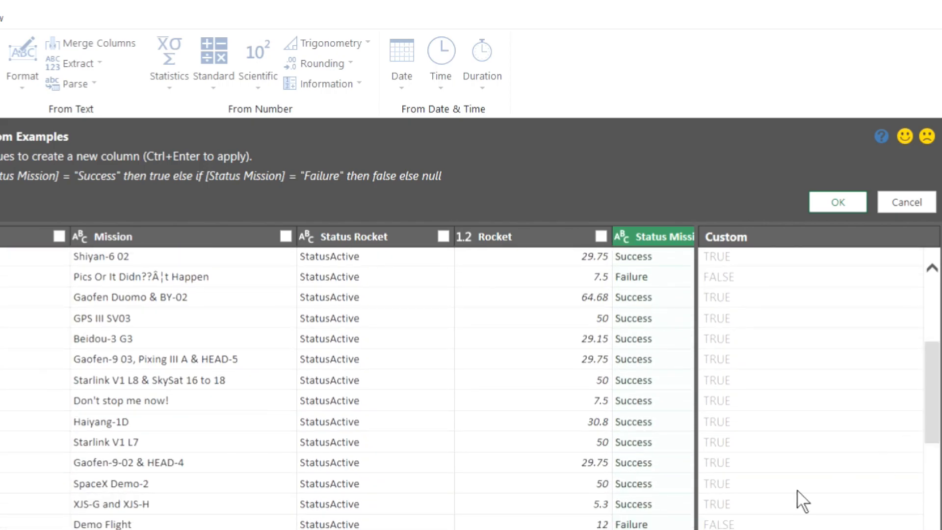
drag(932, 383, 932, 322)
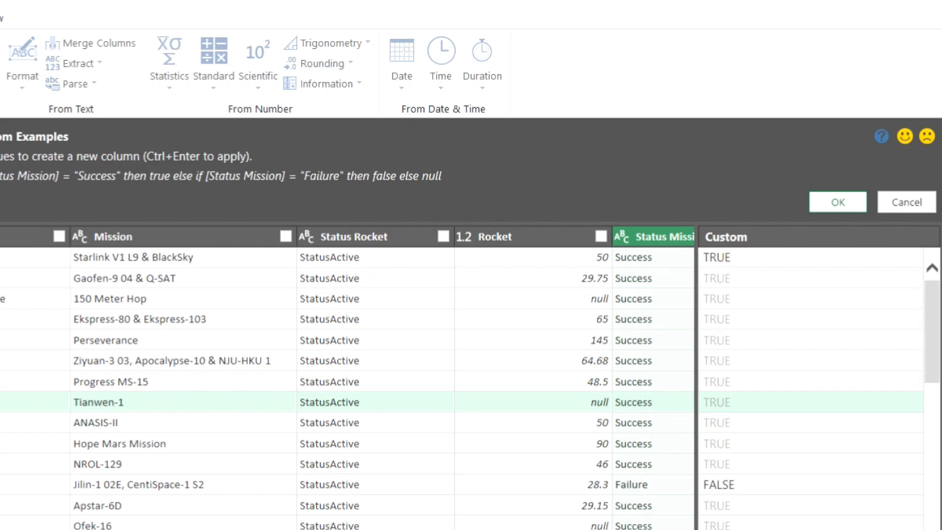
click(835, 203)
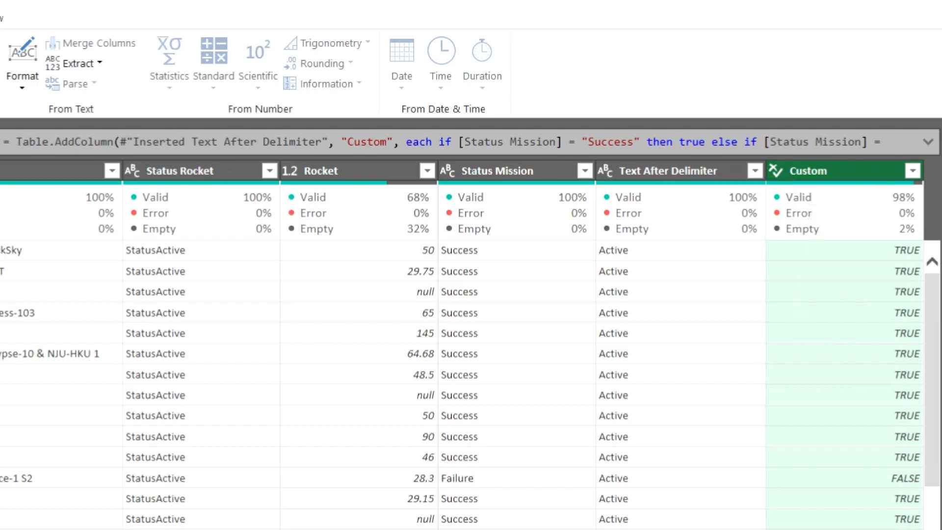
Start a column from examples based on the Location column, giving KEN as the example for Kennedy Space Center, Florida
scroll(472, 344, left, 10)
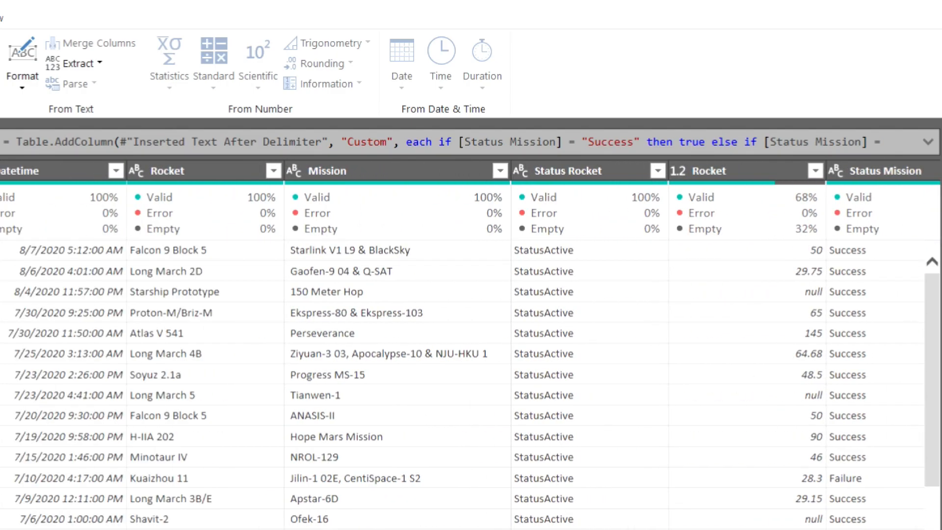
scroll(471, 343, left, 10)
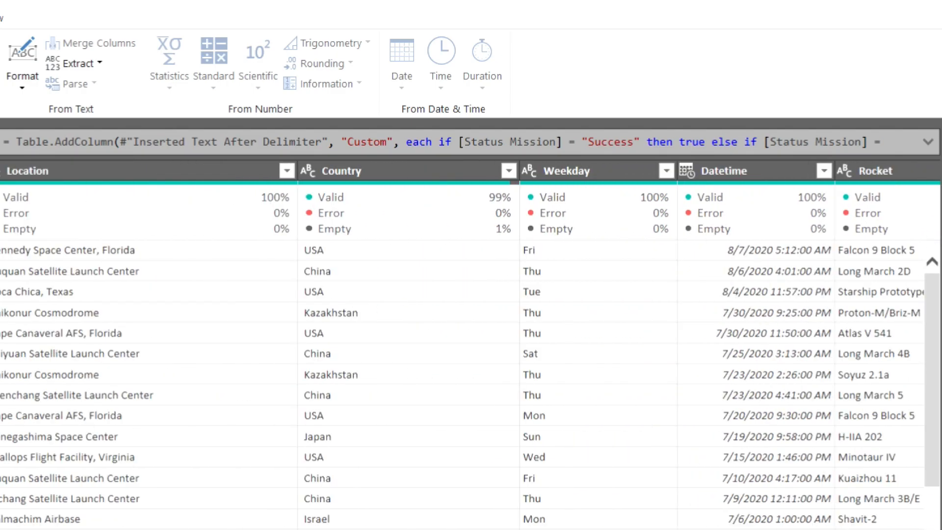
scroll(471, 344, left, 2)
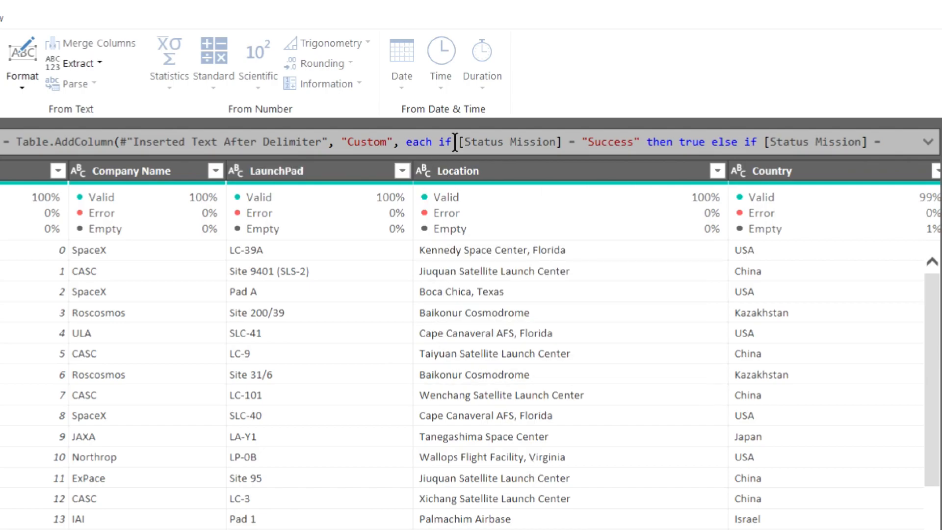
click(525, 169)
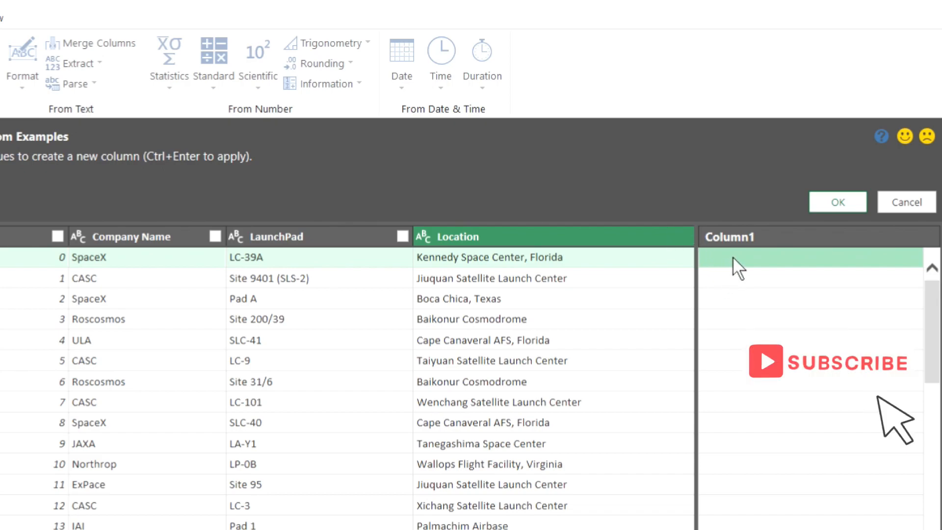
text(K)
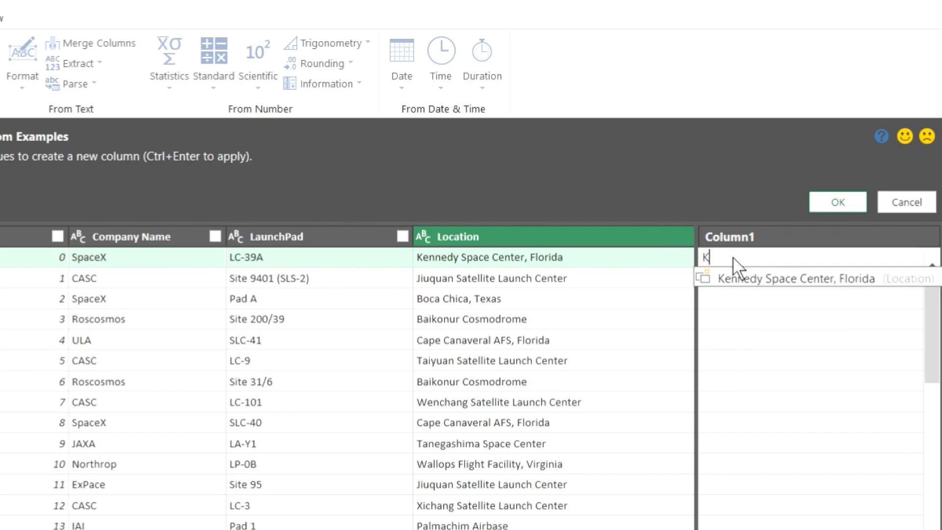
text(EN)
key(Return)
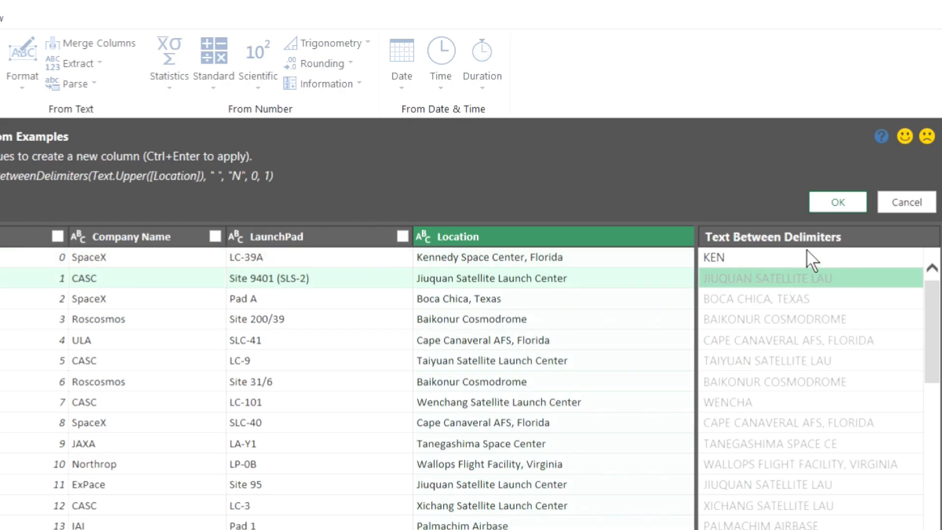
Give JIU as the second example value, for the Jiuquan Satellite Launch Center row
click(761, 278)
text(JIU)
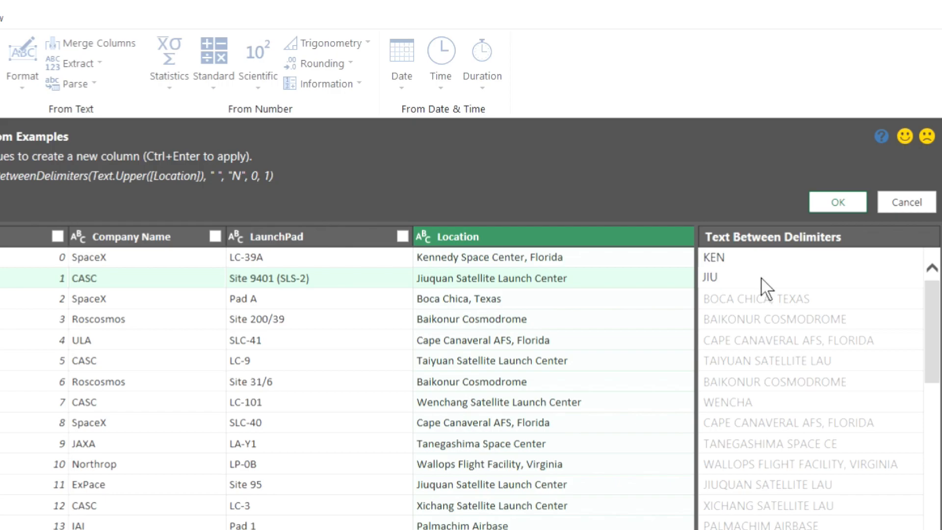
key(Return)
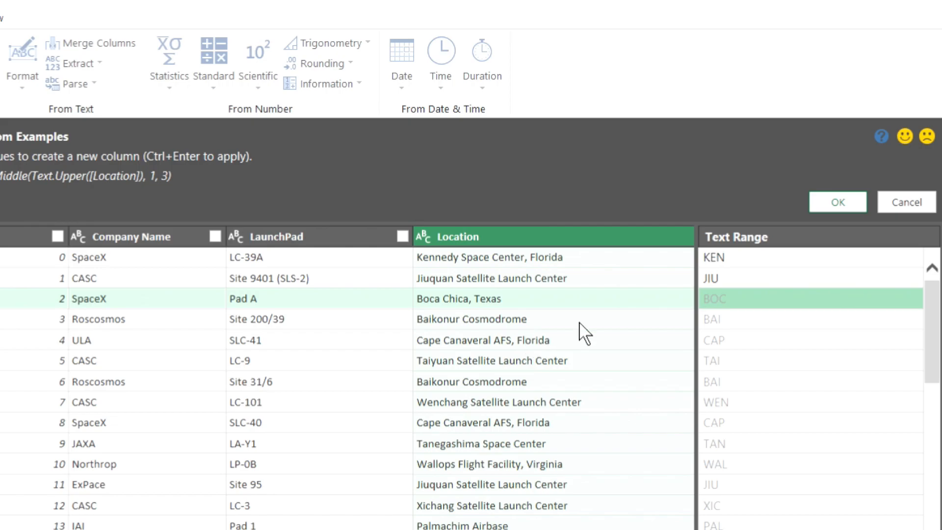
Add the location-code column to the table and start a column from examples based on Index, giving 0 to 9 for the first row
click(845, 199)
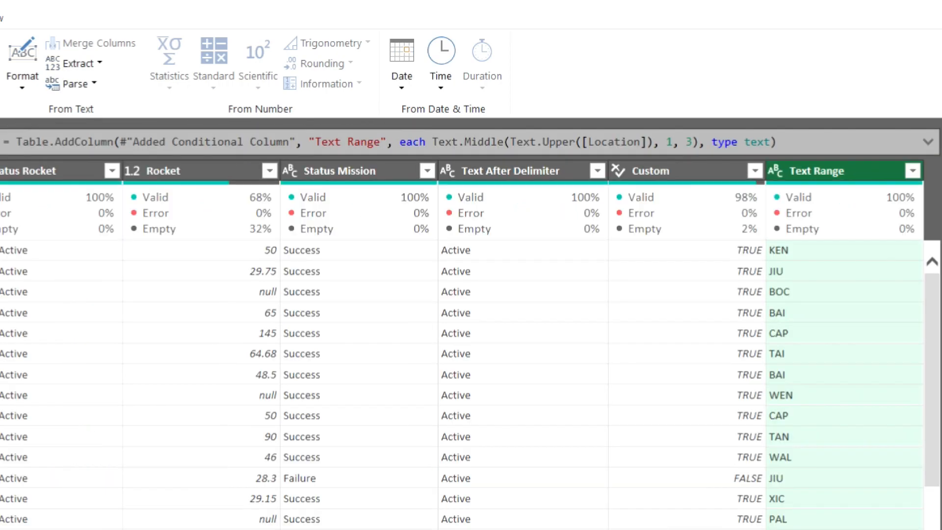
scroll(462, 344, left, 15)
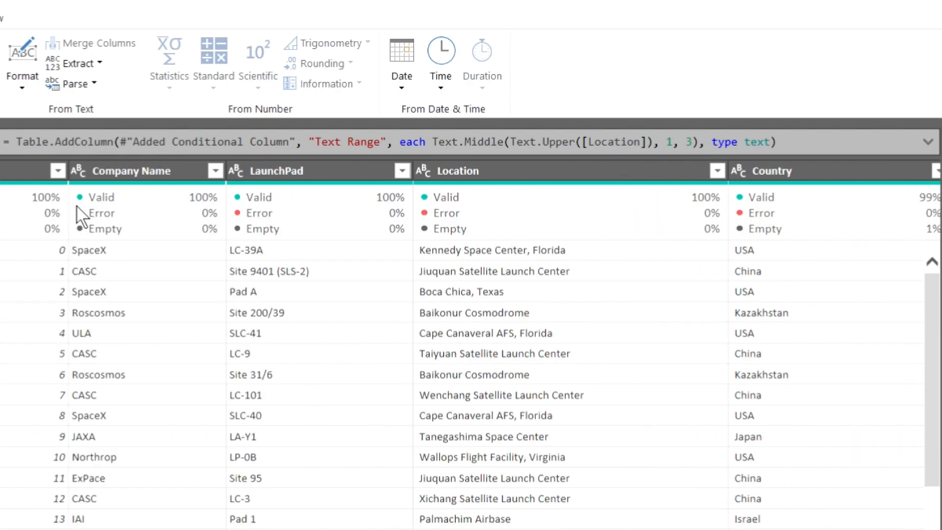
click(5, 173)
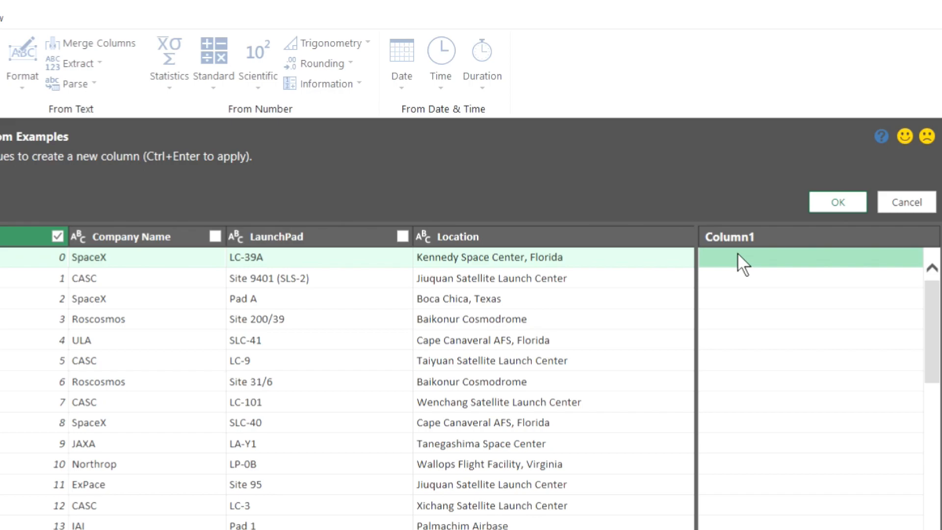
text(0 )
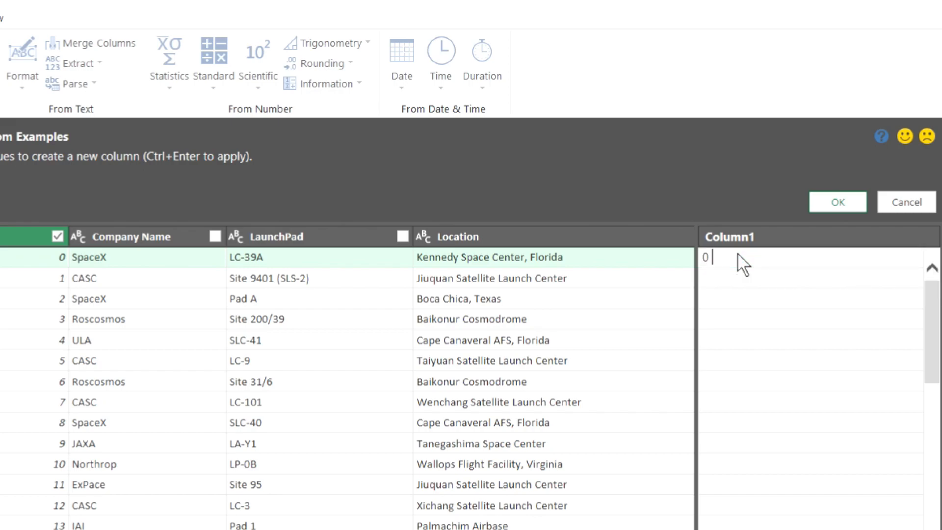
text(to 9)
key(Return)
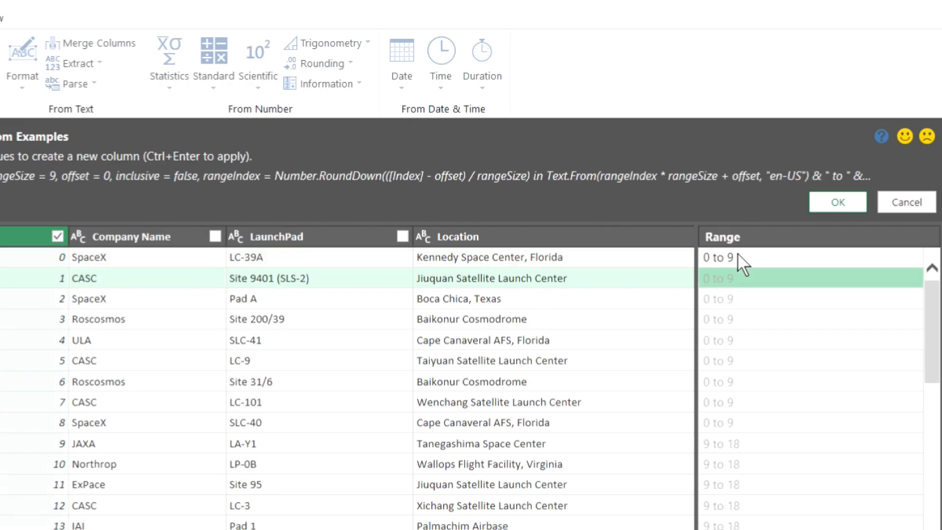
Give 0 to 9 as the example for the Tanegashima Space Center row and add the range column to the table
click(725, 439)
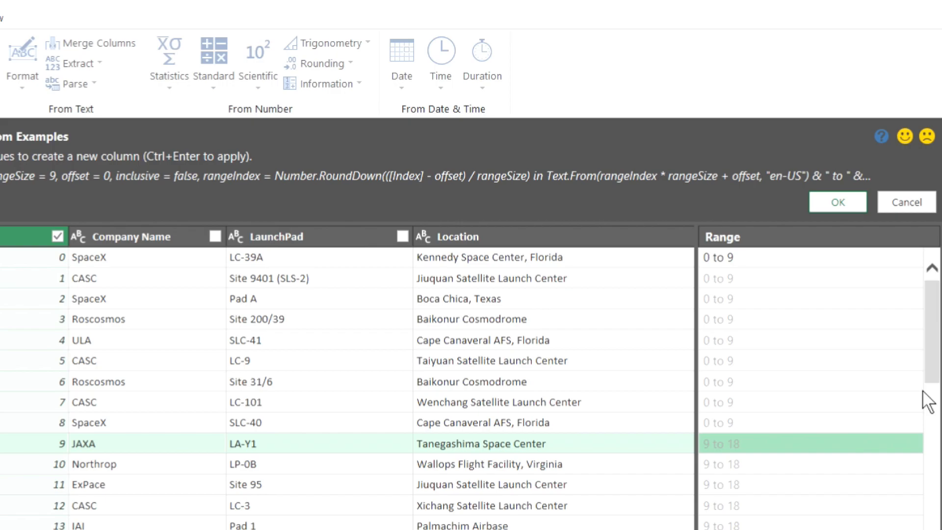
text(0 to 9)
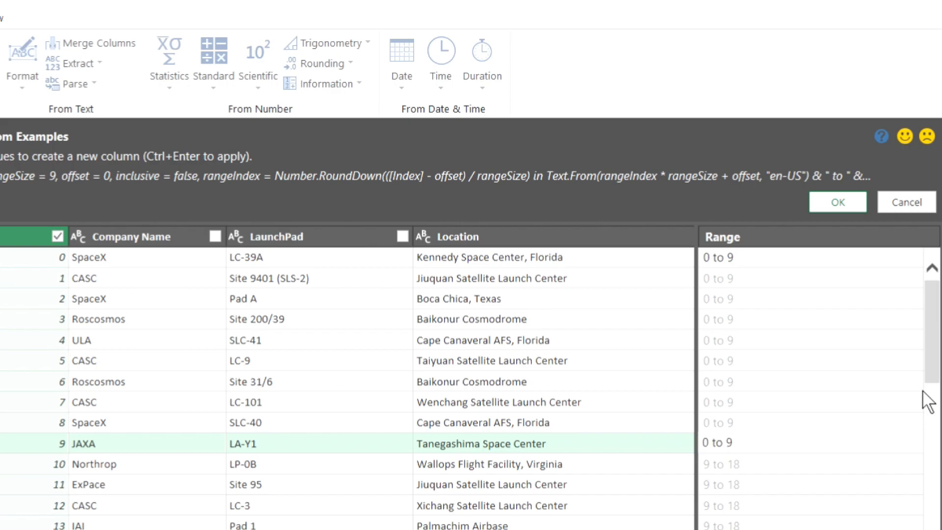
key(Return)
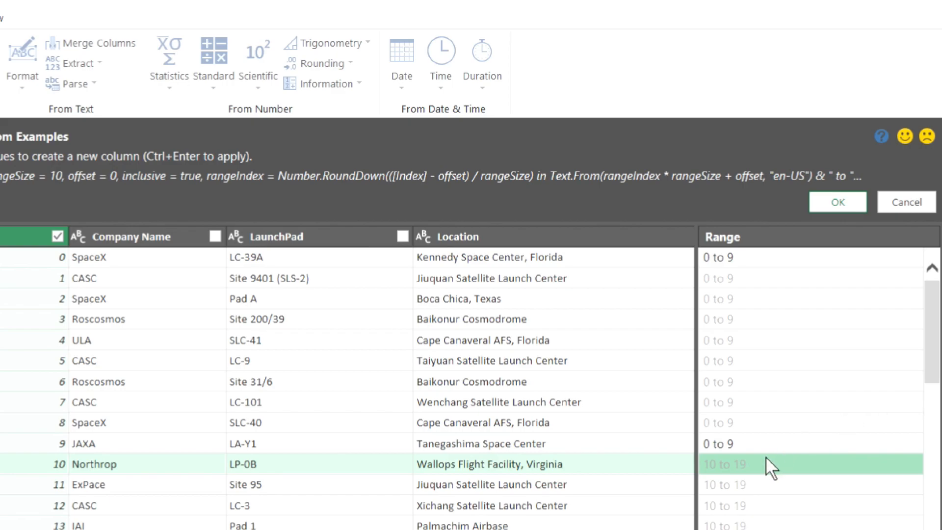
click(936, 371)
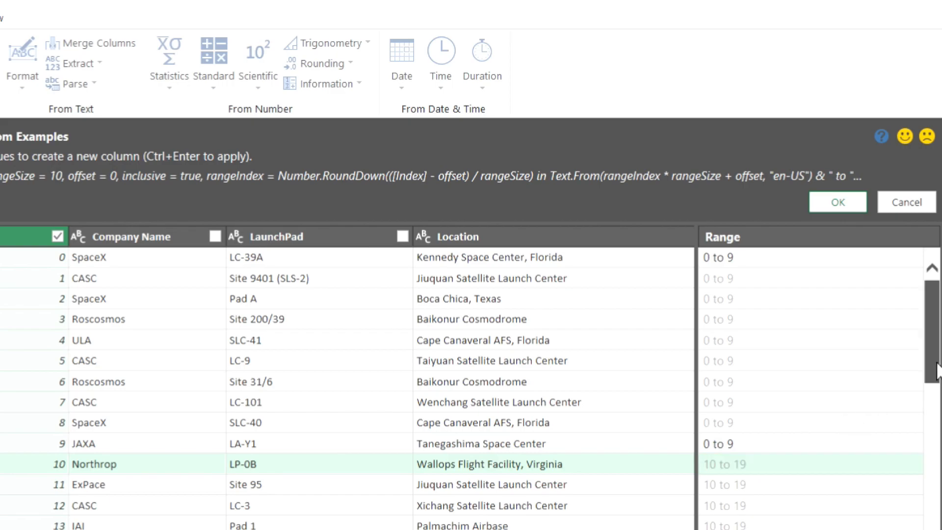
drag(936, 372, 923, 267)
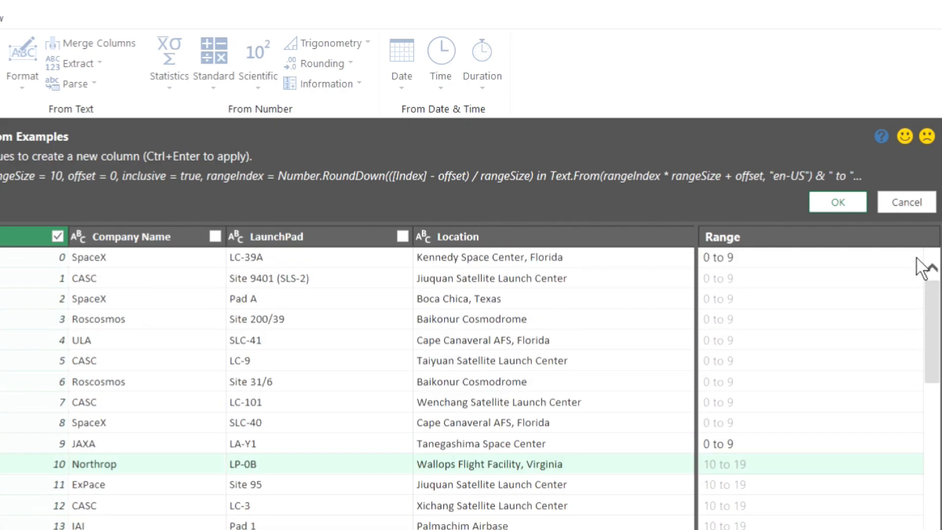
click(827, 201)
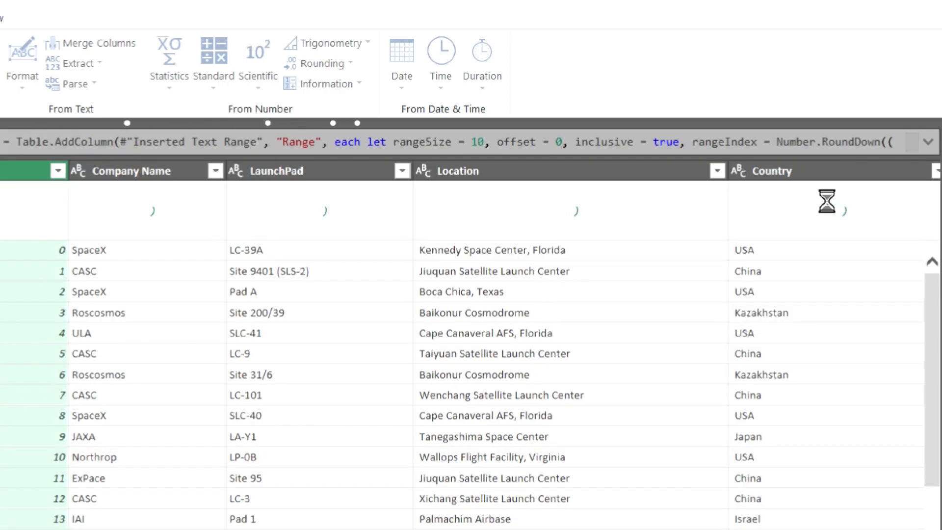
Examine the full formula behind the new Range column and compare its values with the Index column
click(929, 143)
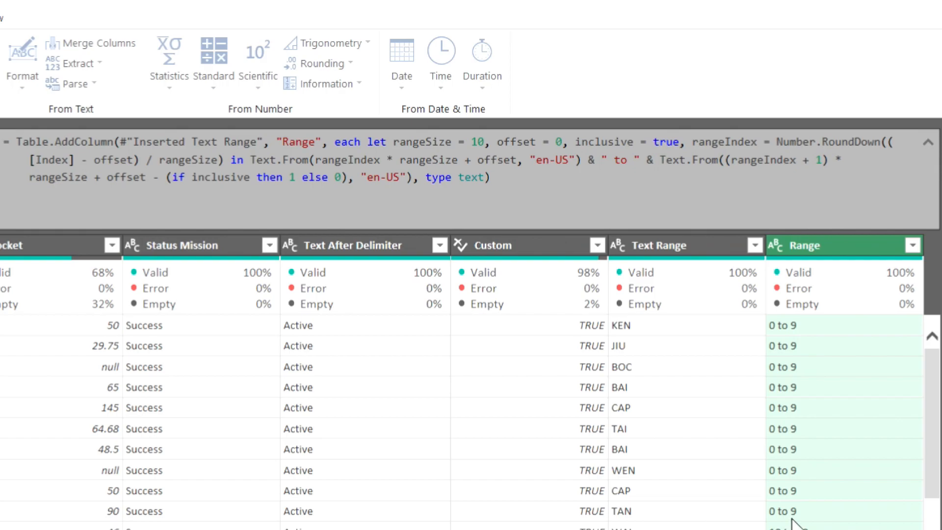
mouse_move(500, 162)
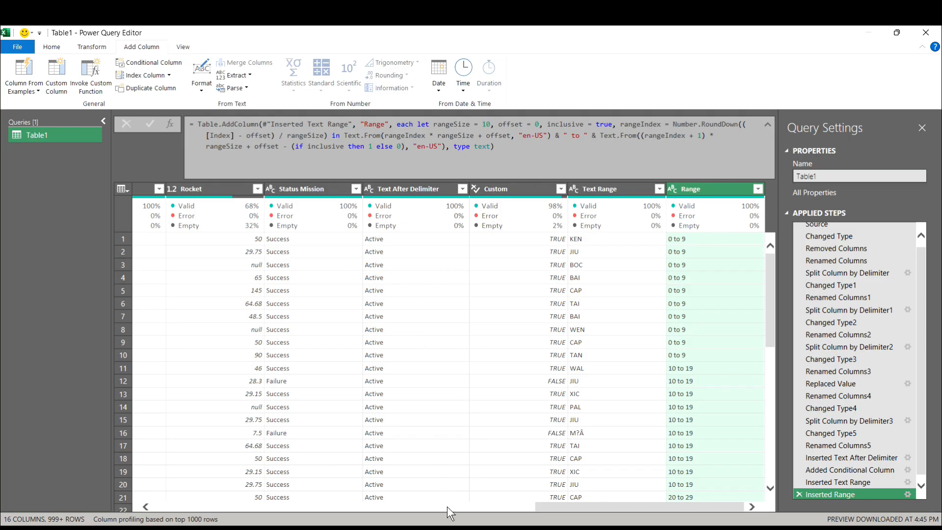
drag(554, 507, 183, 442)
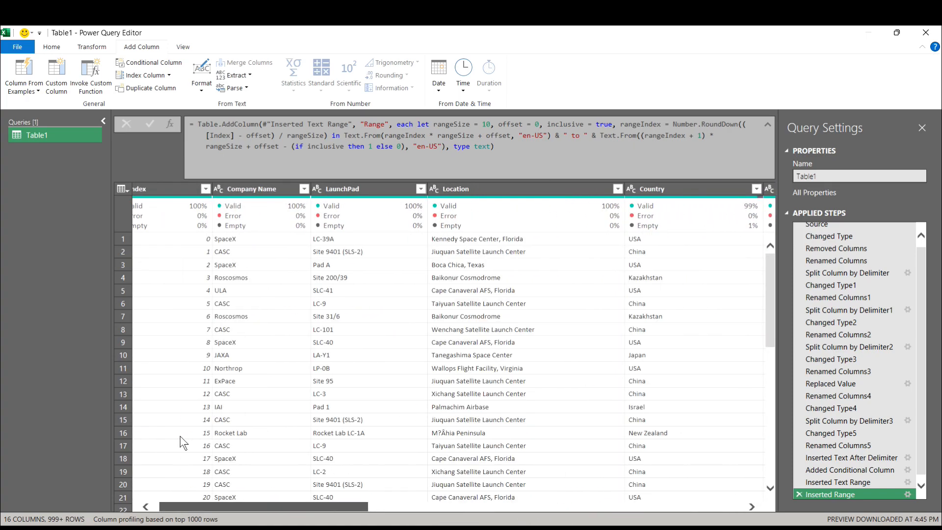
click(769, 123)
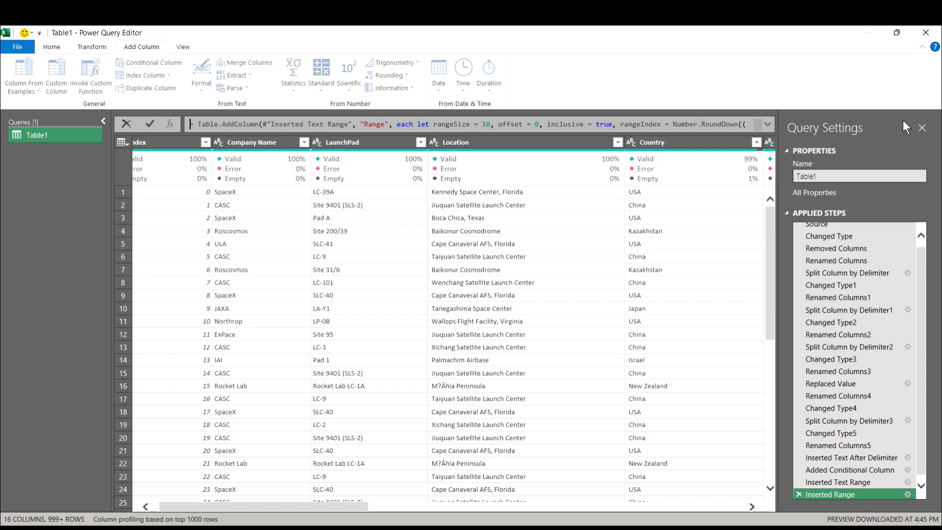
Hide the query settings and the query list to give the data preview the full width
click(923, 127)
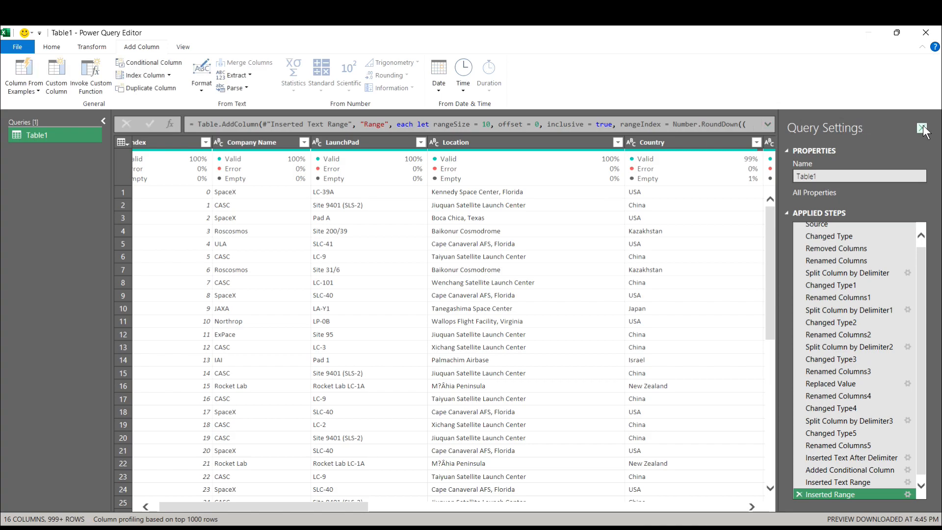
click(922, 128)
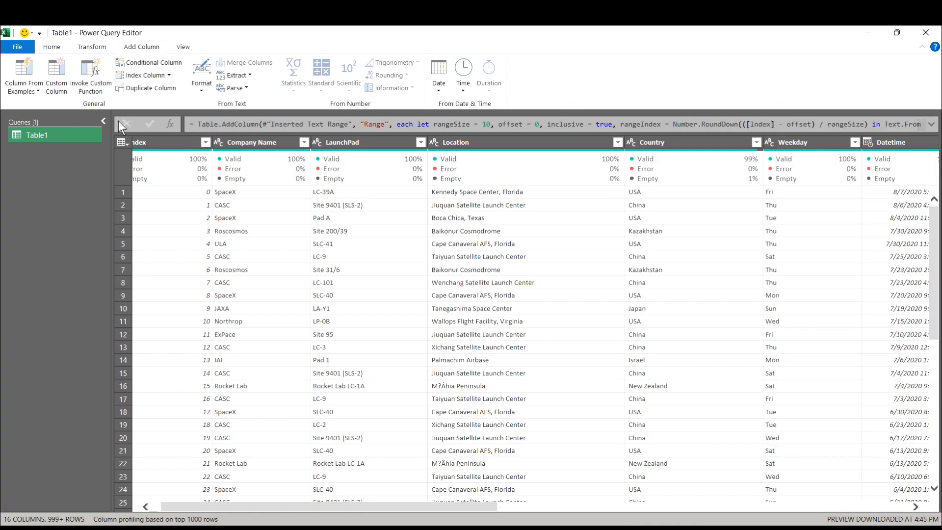
click(102, 121)
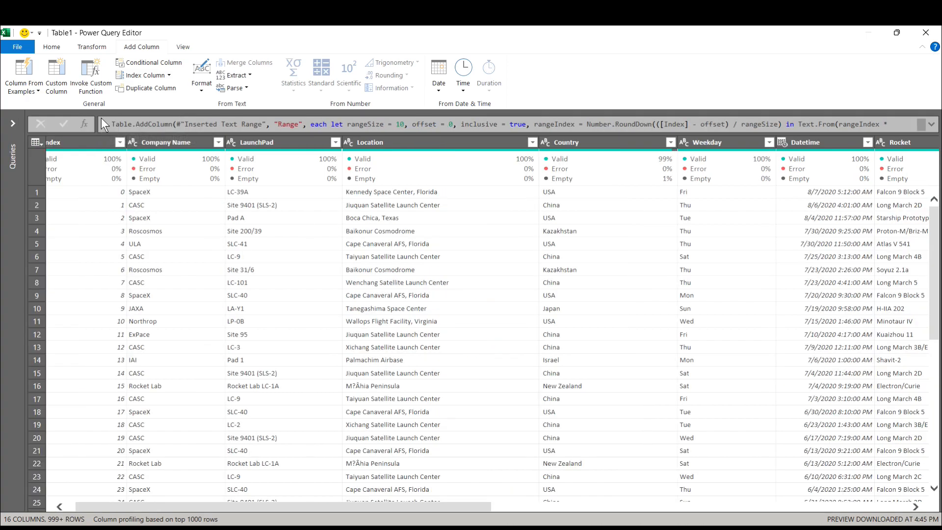
drag(391, 507, 275, 500)
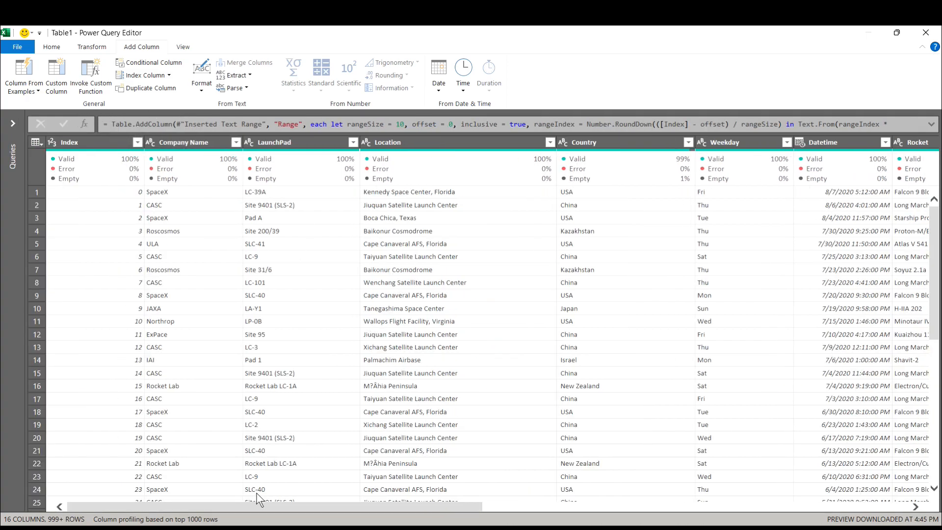
Start a column from examples based on all columns, giving "USA launched a Spacex" as the example for the first row
click(39, 92)
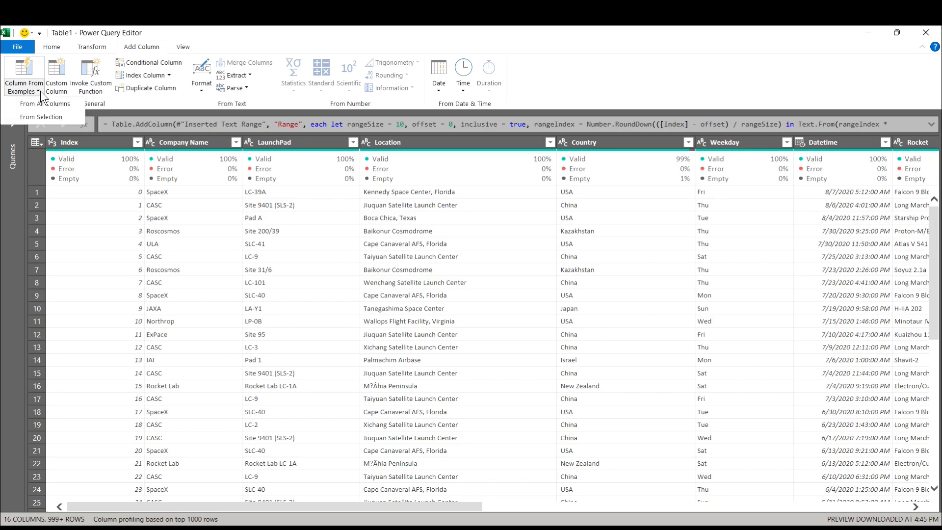
click(37, 102)
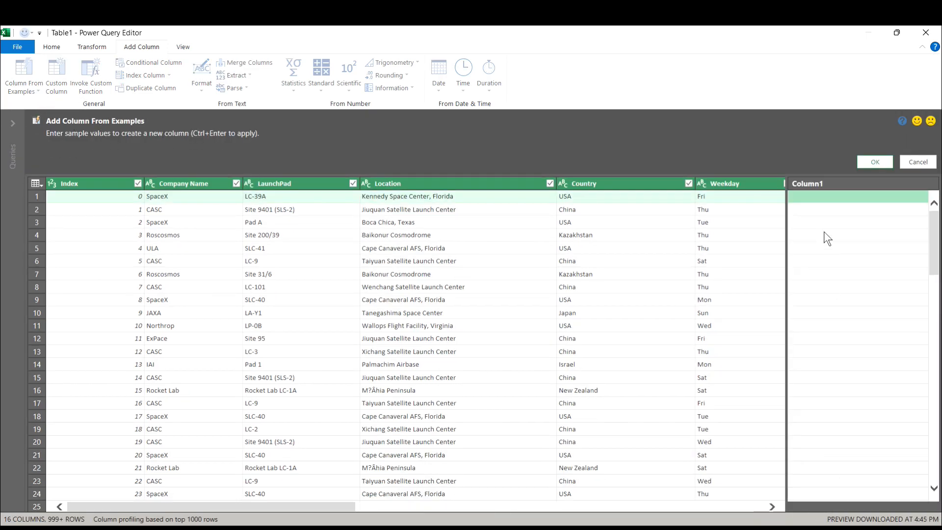
double_click(801, 194)
text(USA-Fu)
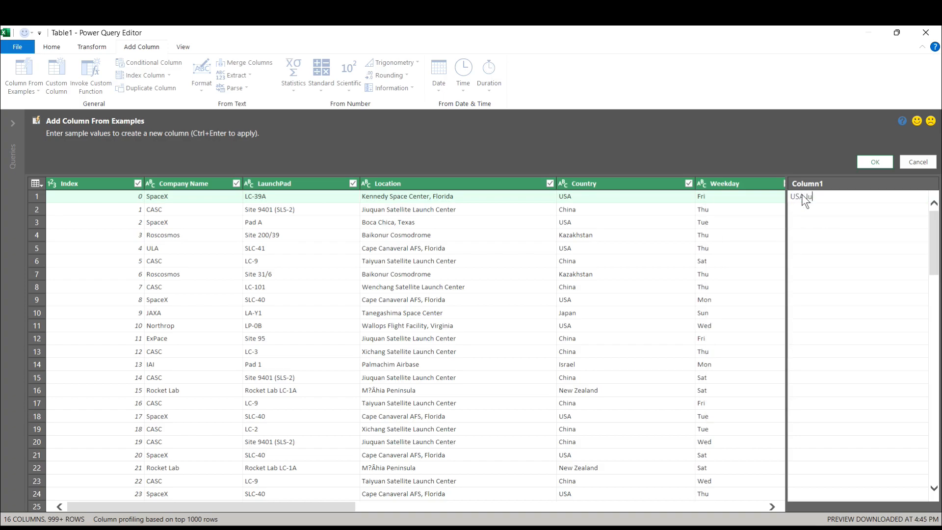
text( luanched)
key(BackSpace)
key(BackSpace)
key(BackSpace)
key(BackSpace)
key(BackSpace)
key(BackSpace)
key(BackSpace)
key(BackSpace)
key(BackSpace)
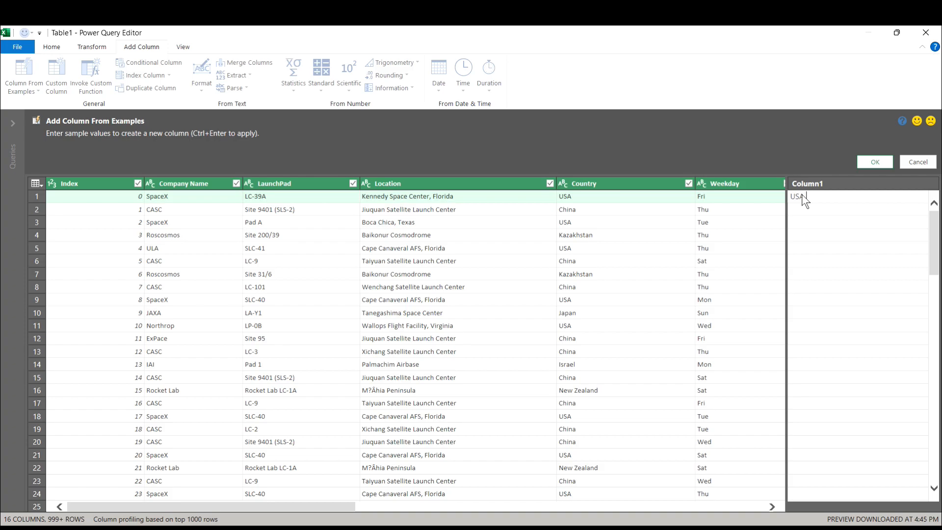
text(launched a Spa)
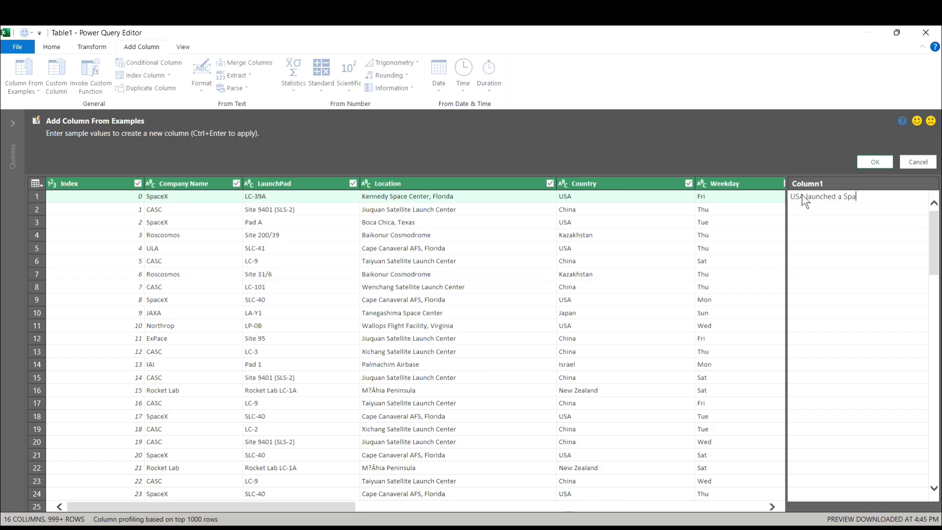
text(cex)
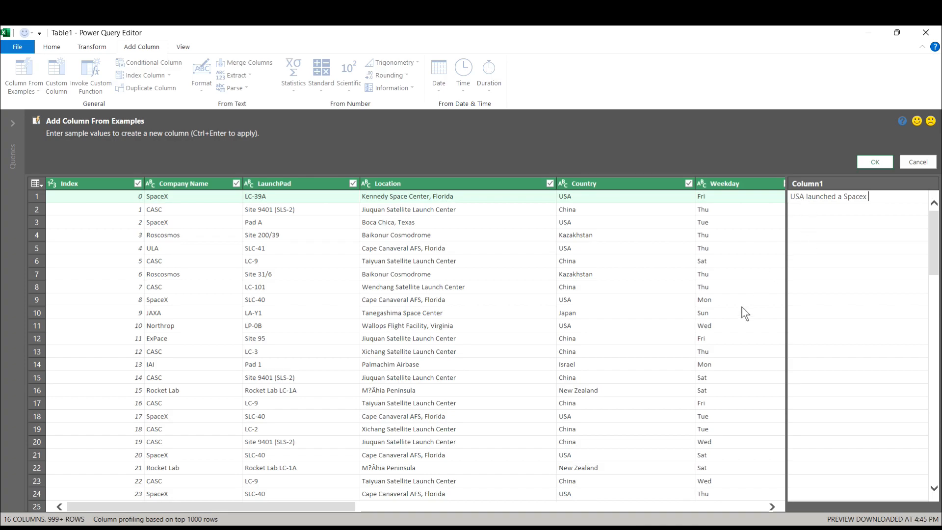
Extend the first row's example to "USA launched a Spacex Falcon 9 Block 5 from KEN and the mission was a Success."
drag(352, 507, 483, 518)
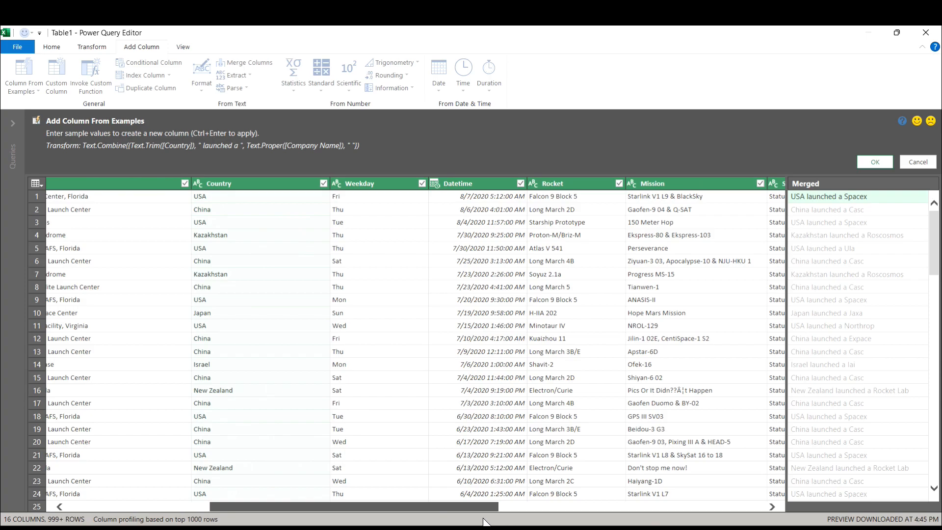
drag(484, 517, 626, 507)
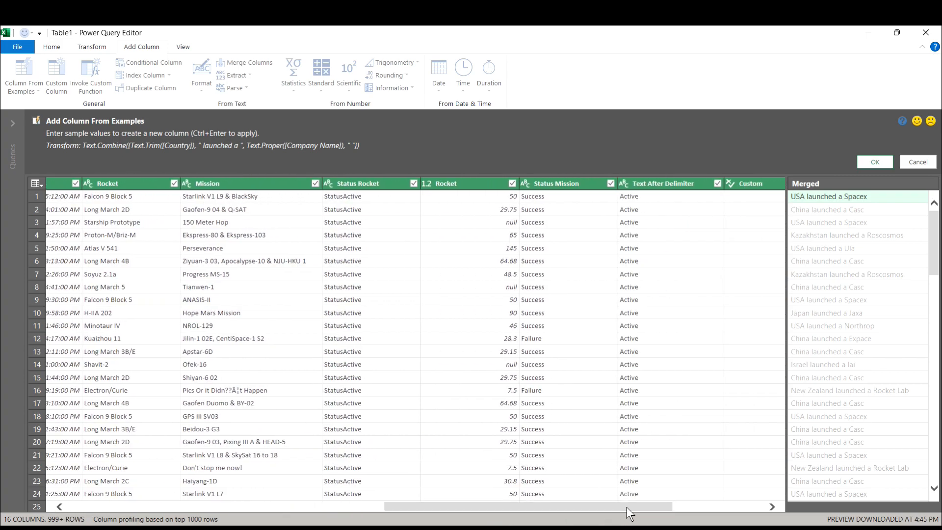
click(885, 194)
key(Return)
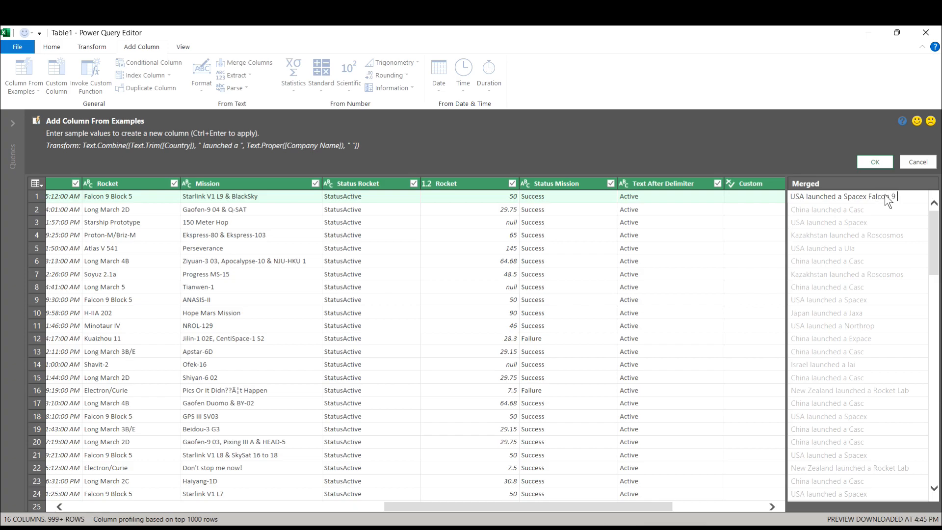
text(Falcon 9 Block 5 from)
text( KEN)
text(and the)
text(ess)
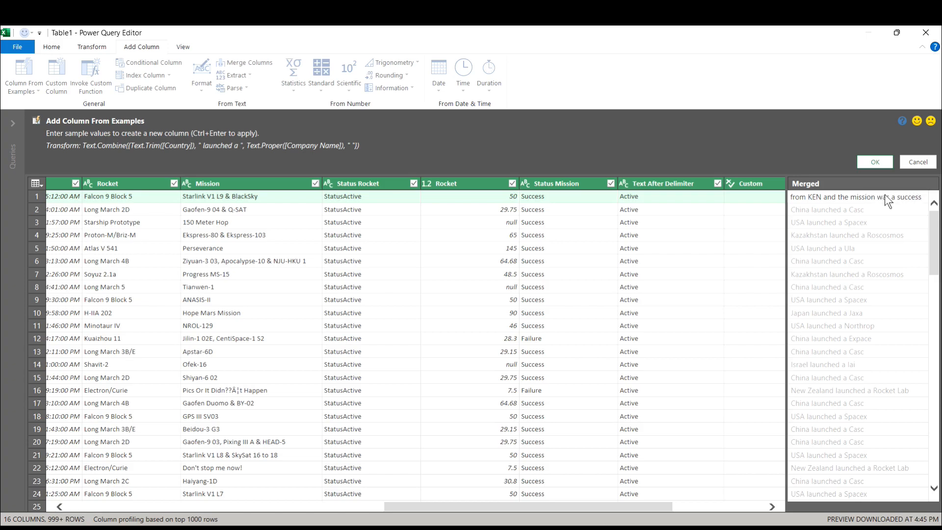
key(BackSpace)
key(BackSpace)
text(ccess)
text(.)
key(Return)
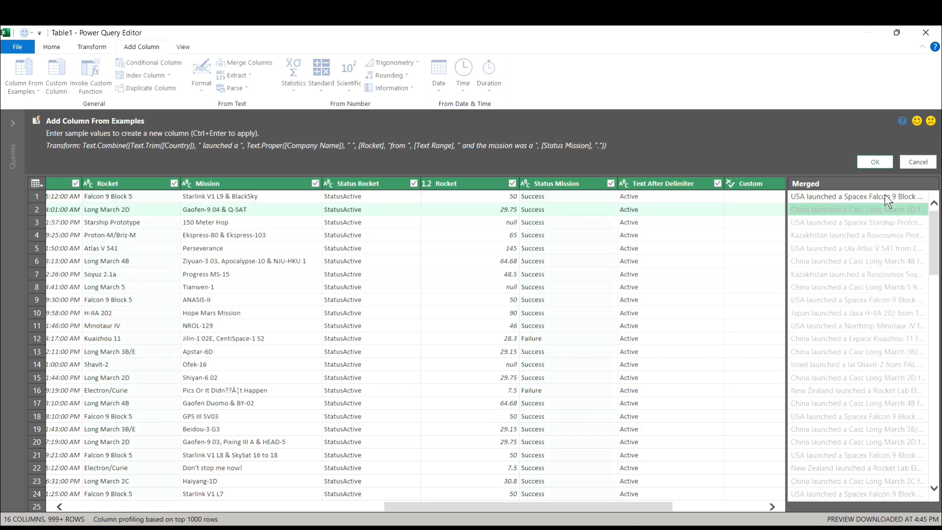
Widen the example column to read the full generated sentences and add the Merged column to the table
drag(638, 504, 770, 505)
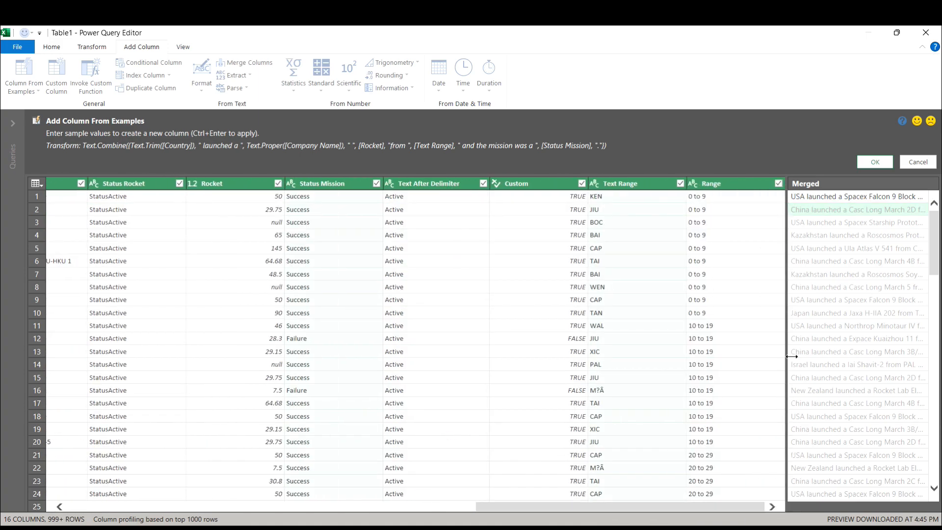
drag(737, 352, 643, 349)
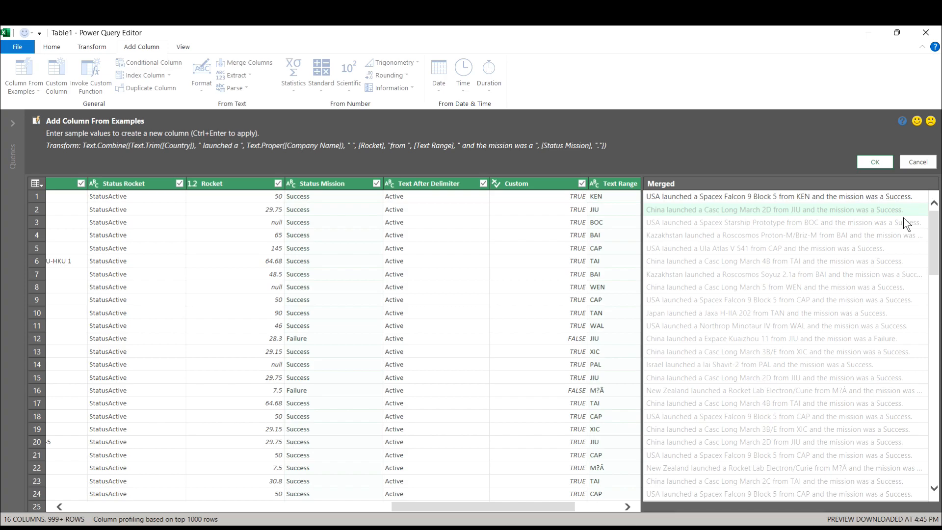
click(876, 162)
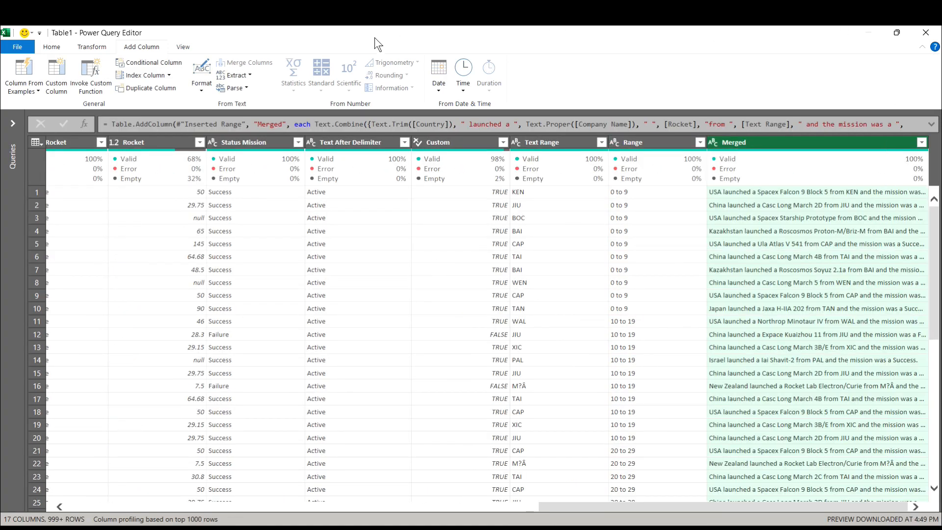
Close the Power Query Editor and load the transformed table into the Excel workbook
click(49, 46)
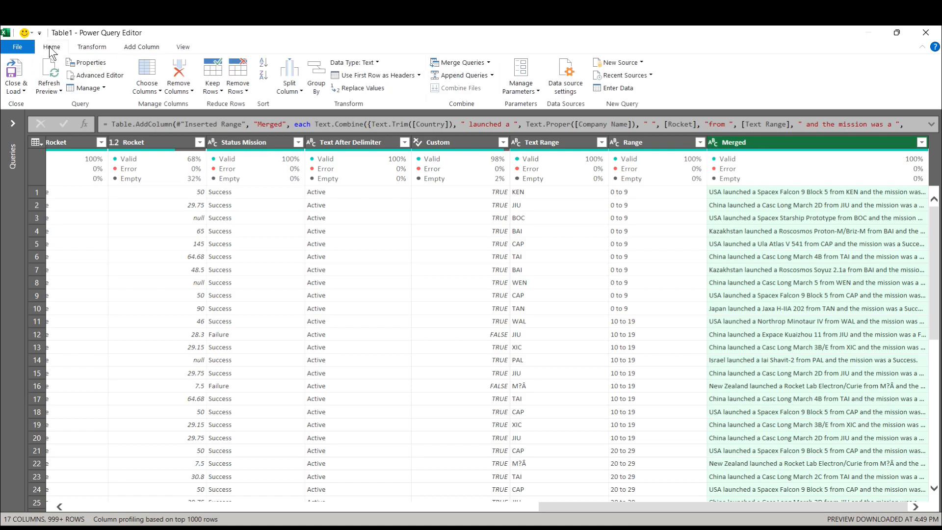
click(20, 70)
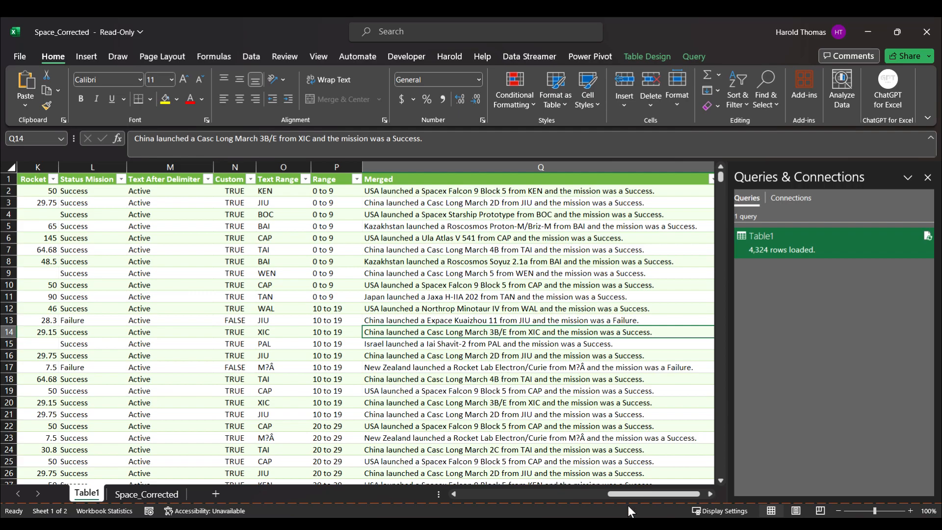
drag(637, 495, 717, 499)
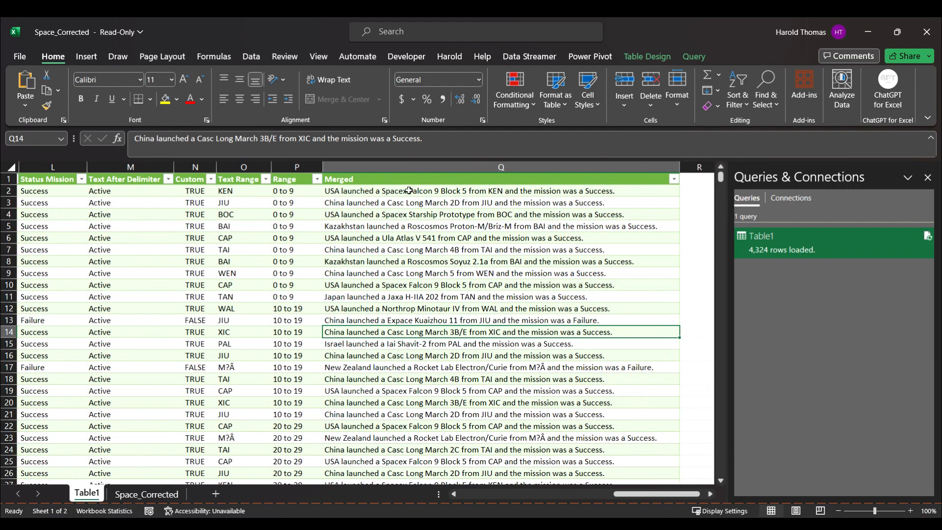